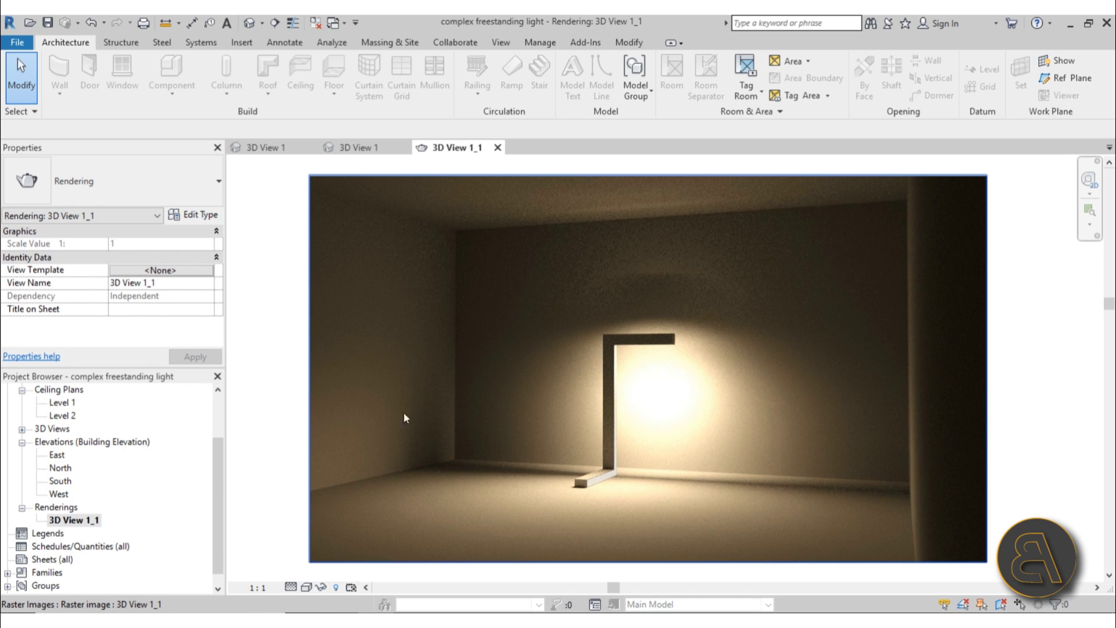
Expand 3D Views in the Project Browser to list the project's 3D views.
click(22, 429)
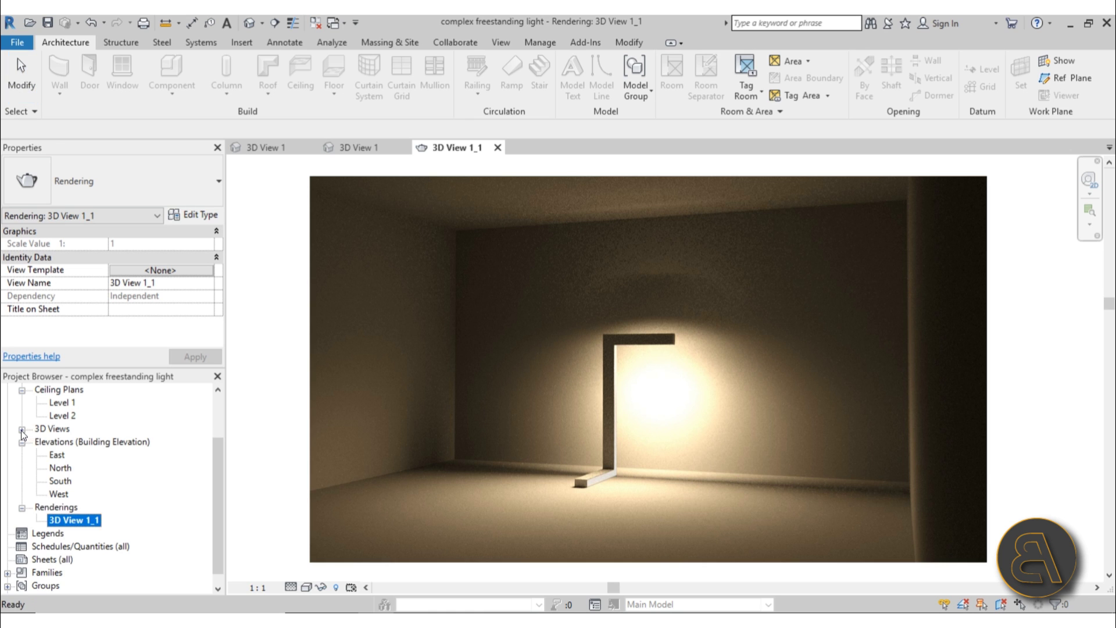
Open 3D View 1 of the lamp project and select the freestanding lamp.
double_click(65, 442)
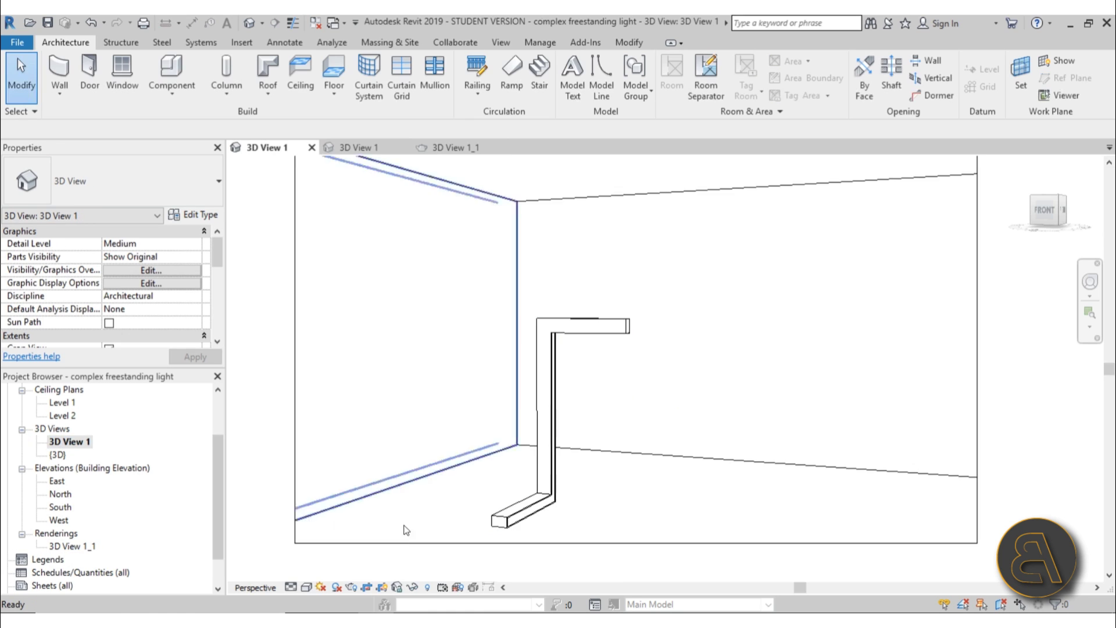
click(561, 417)
middle_drag(585, 426, 583, 405)
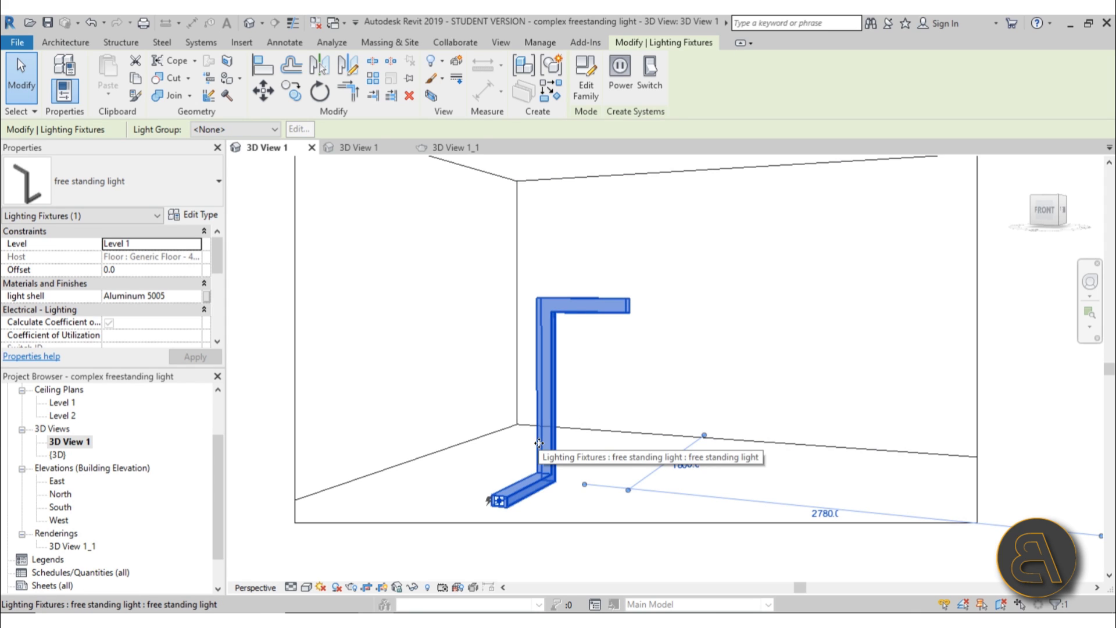
Zoom around the lamp and review its properties, including Level 1 and the Aluminum 5005 shell.
scroll(497, 503, up, 3)
scroll(496, 505, up, 4)
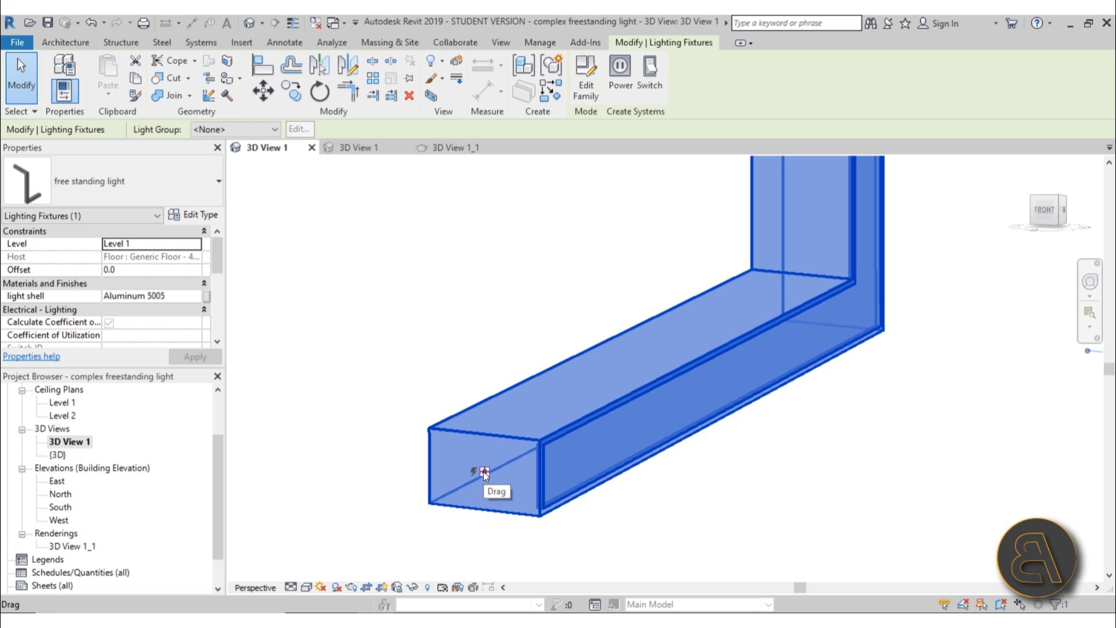
scroll(497, 448, down, 5)
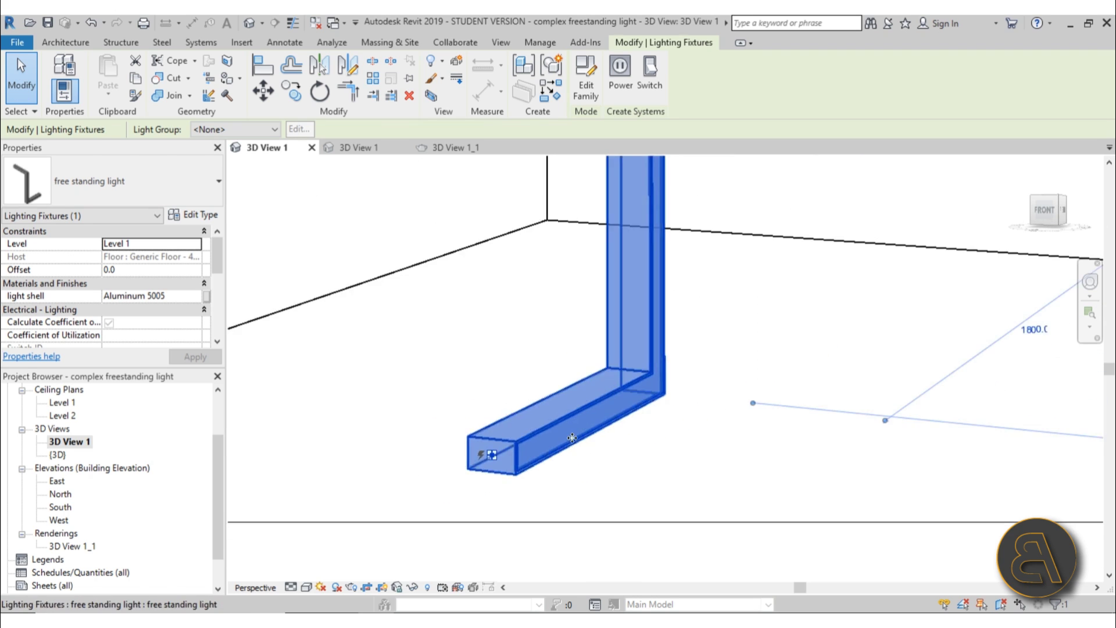
scroll(596, 491, down, 2)
mouse_move(601, 496)
middle_down()
mouse_move(603, 528)
mouse_move(593, 494)
middle_up()
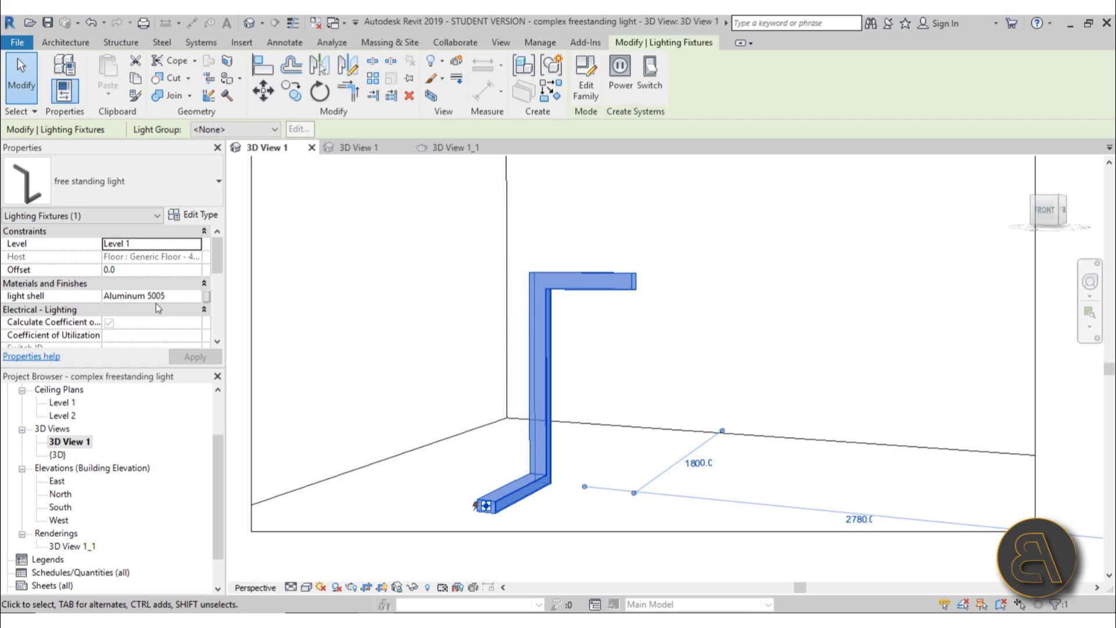
scroll(176, 285, down, 6)
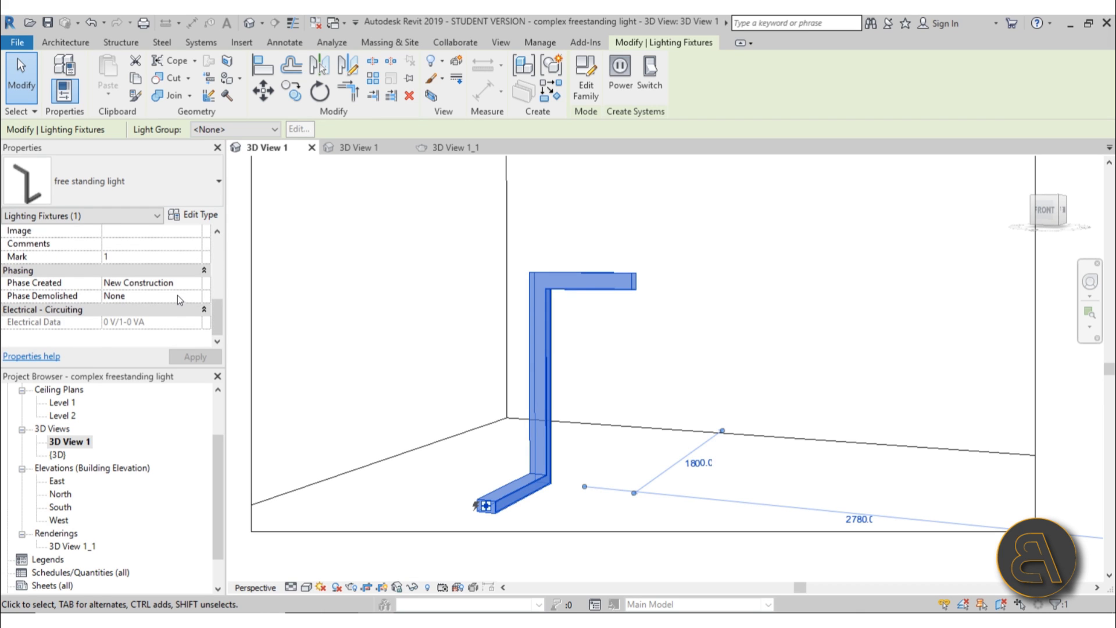
scroll(177, 296, up, 6)
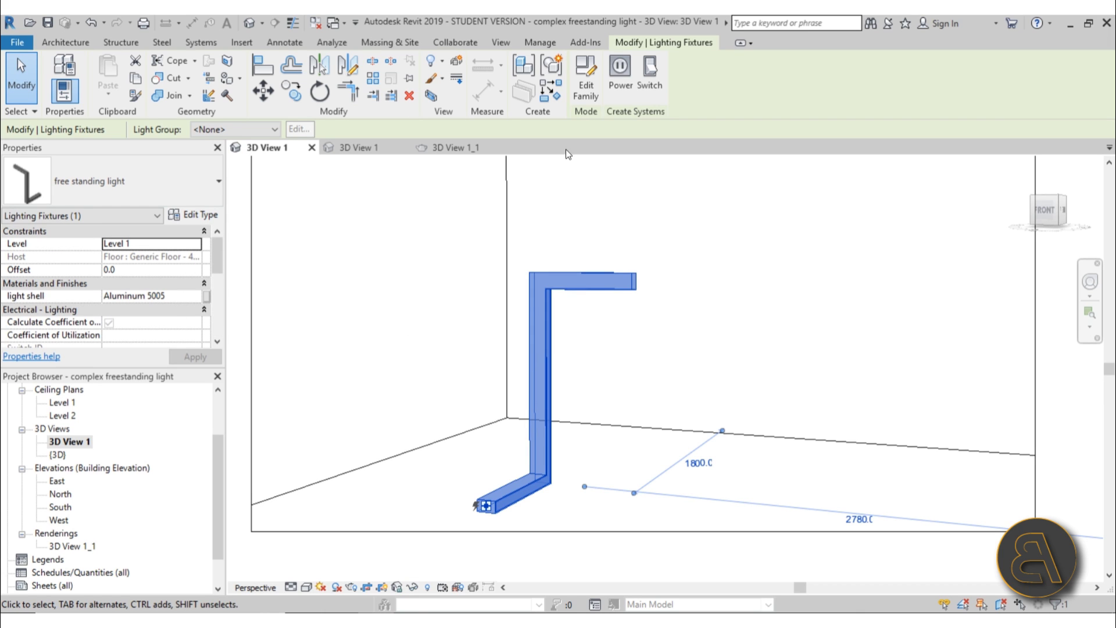
Open the free standing light family for editing and select its upper light source.
click(586, 75)
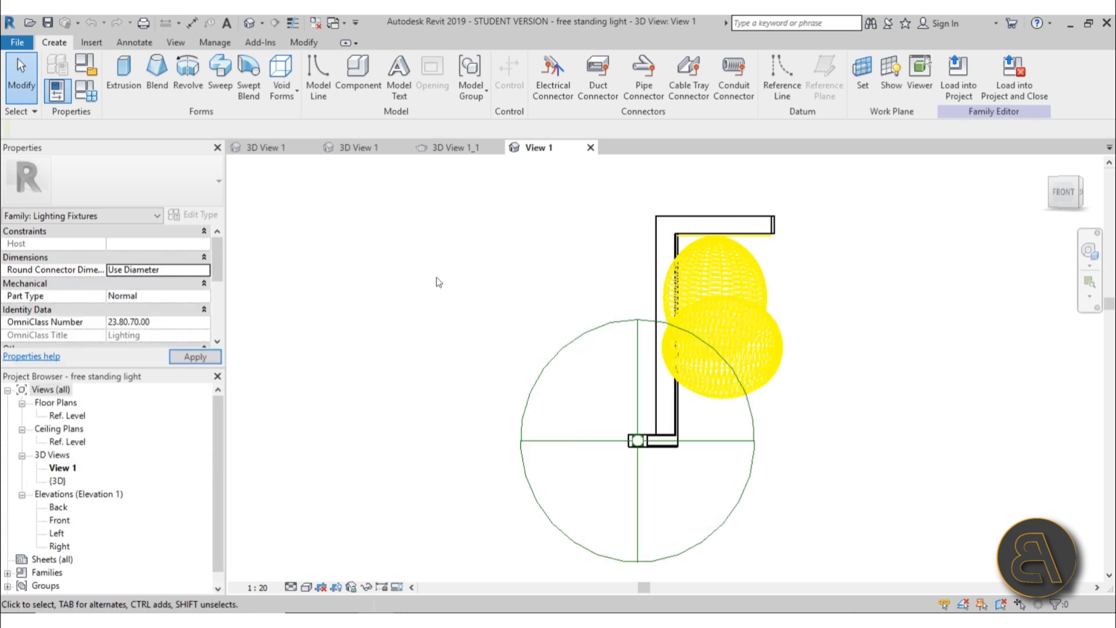
shift+middle_drag(454, 342, 391, 448)
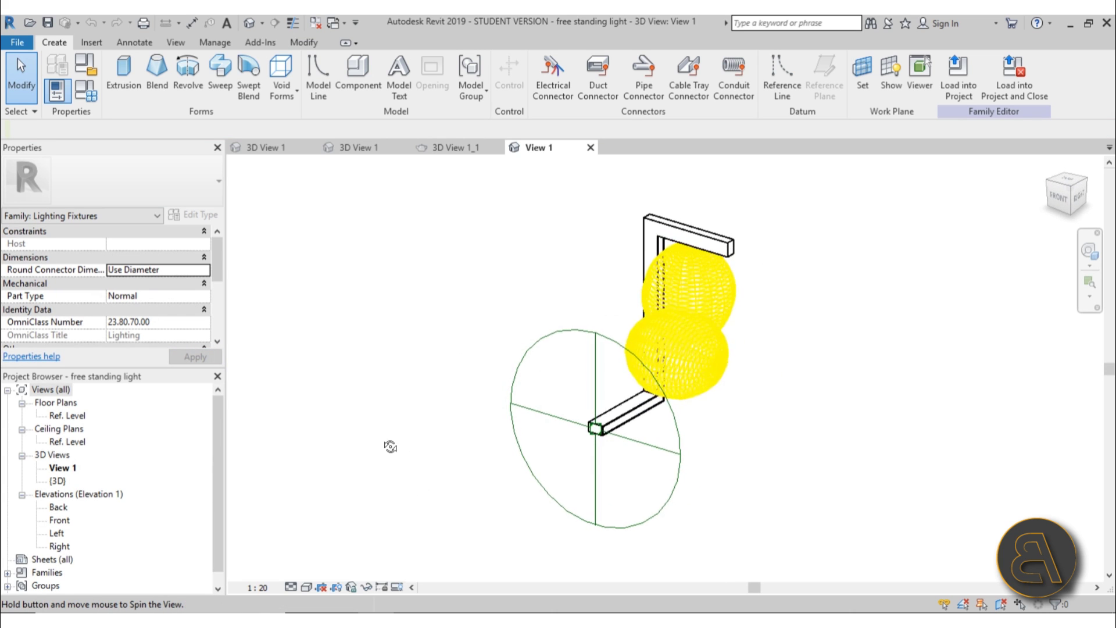
click(725, 293)
shift+middle_drag(790, 392, 730, 191)
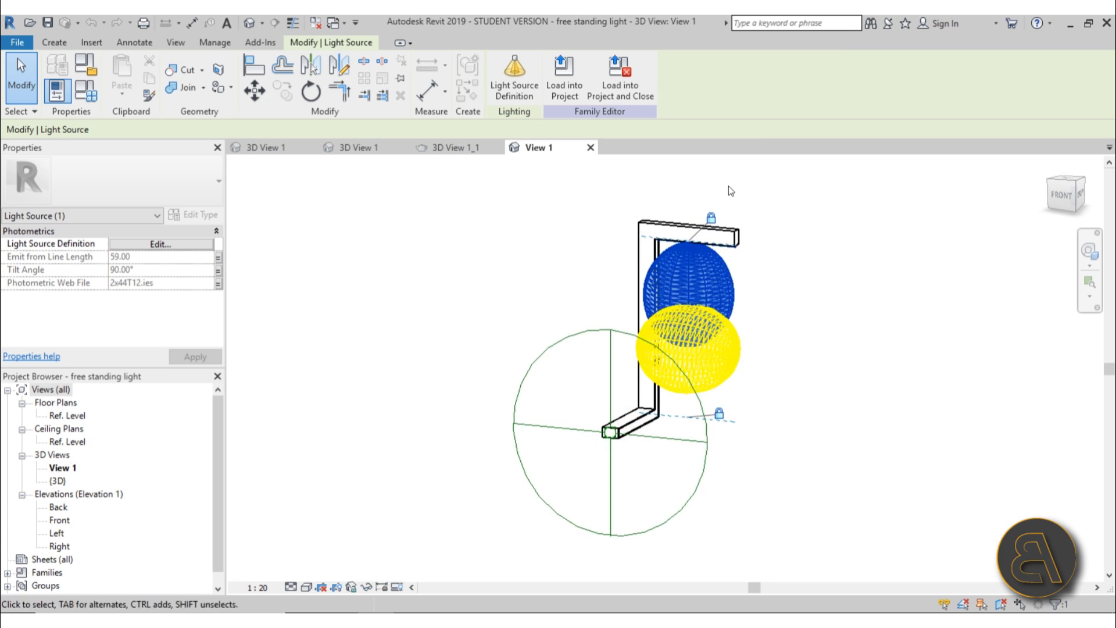
shift+middle_drag(720, 416, 859, 494)
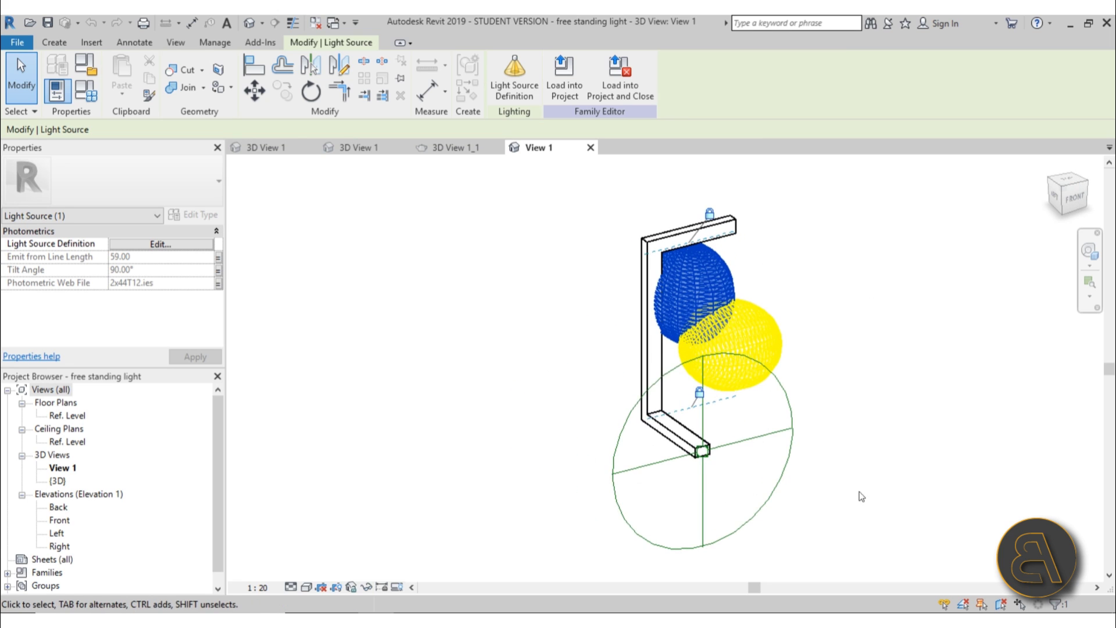
Select the second light source and orbit the model around its fixture.
click(778, 325)
shift+middle_drag(778, 326, 750, 316)
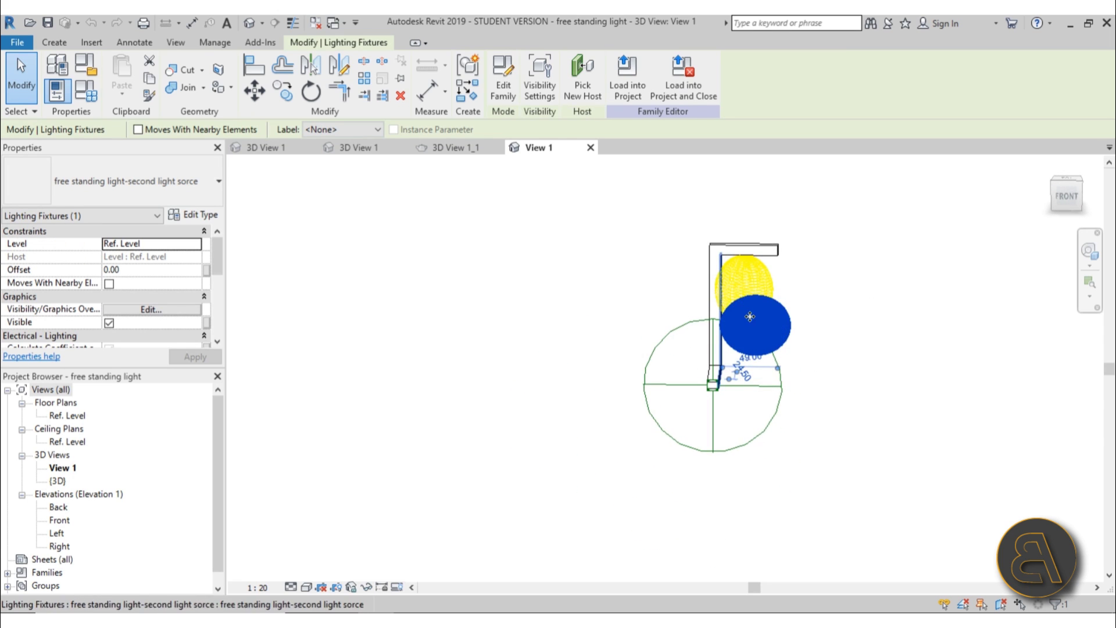
middle_drag(930, 326, 810, 337)
scroll(810, 337, up, 4)
shift+middle_drag(810, 378, 742, 447)
click(788, 410)
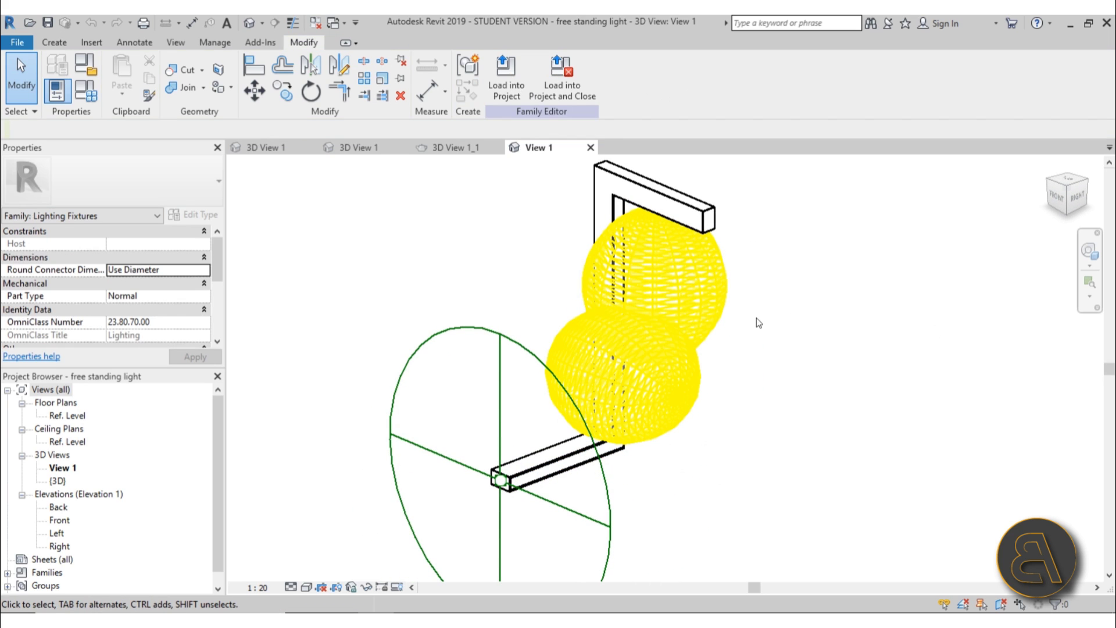
Recheck the upper light source, then select the lower sphere's fixture and the power connector.
click(727, 299)
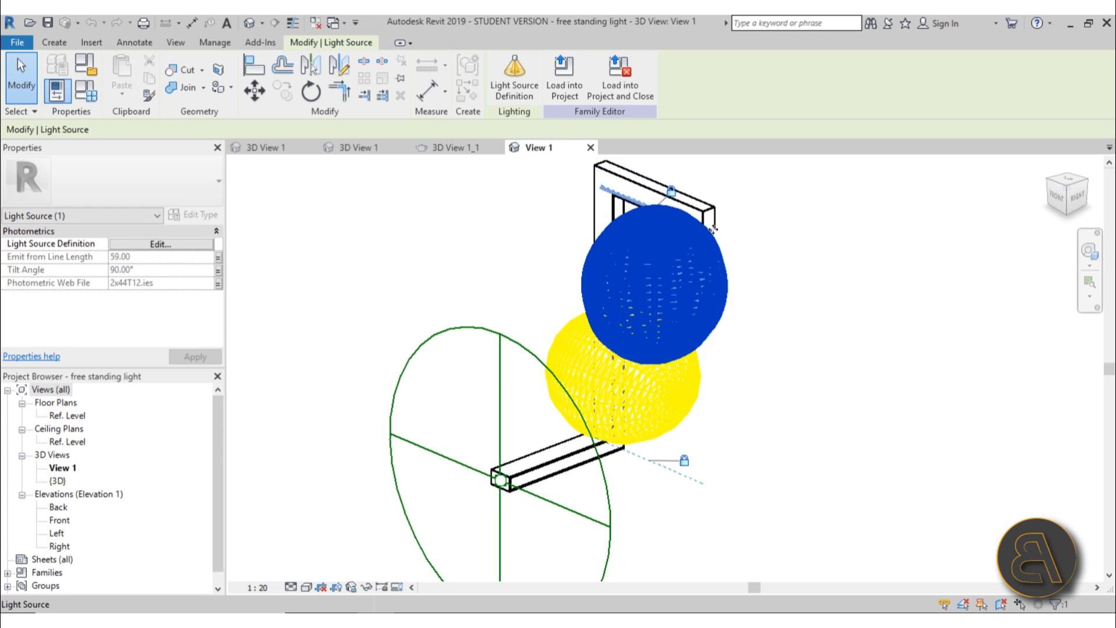
click(786, 376)
click(701, 389)
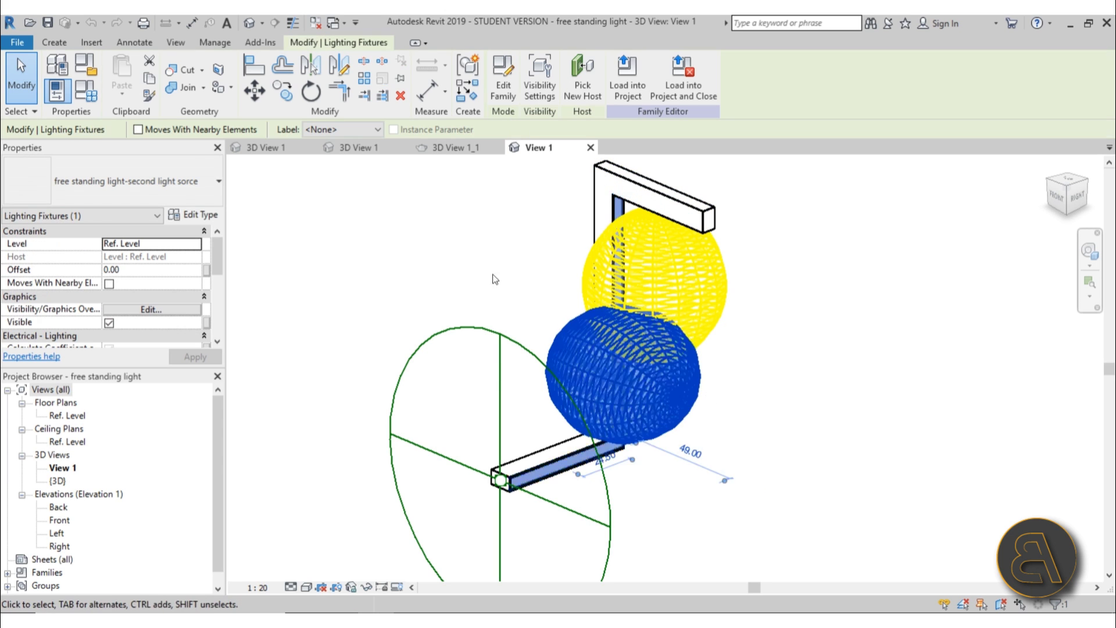
shift+middle_drag(701, 390, 461, 312)
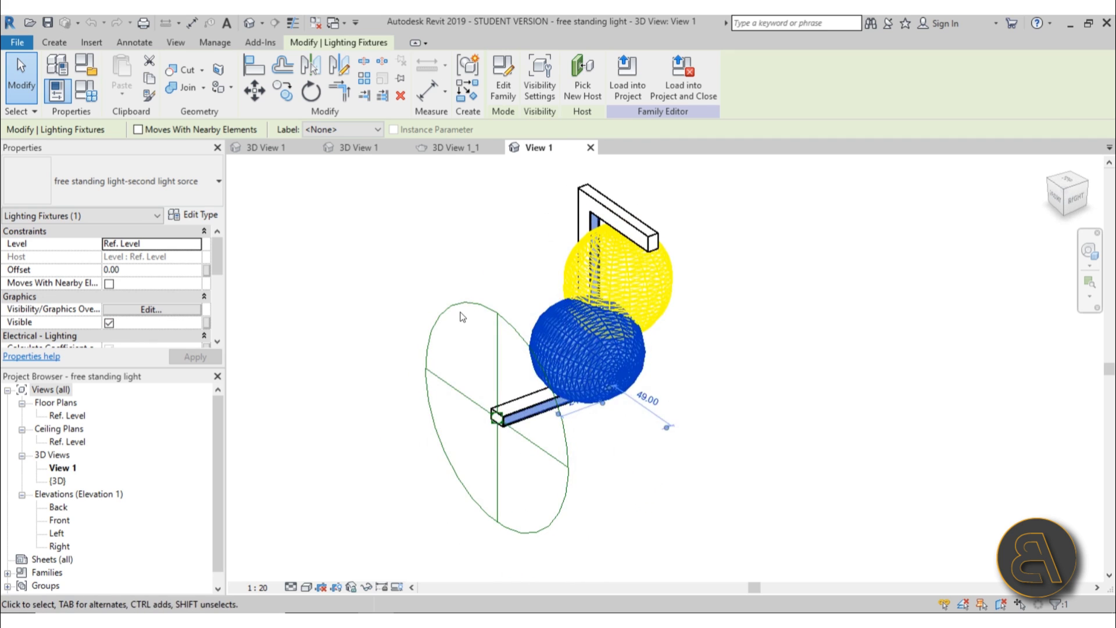
click(461, 313)
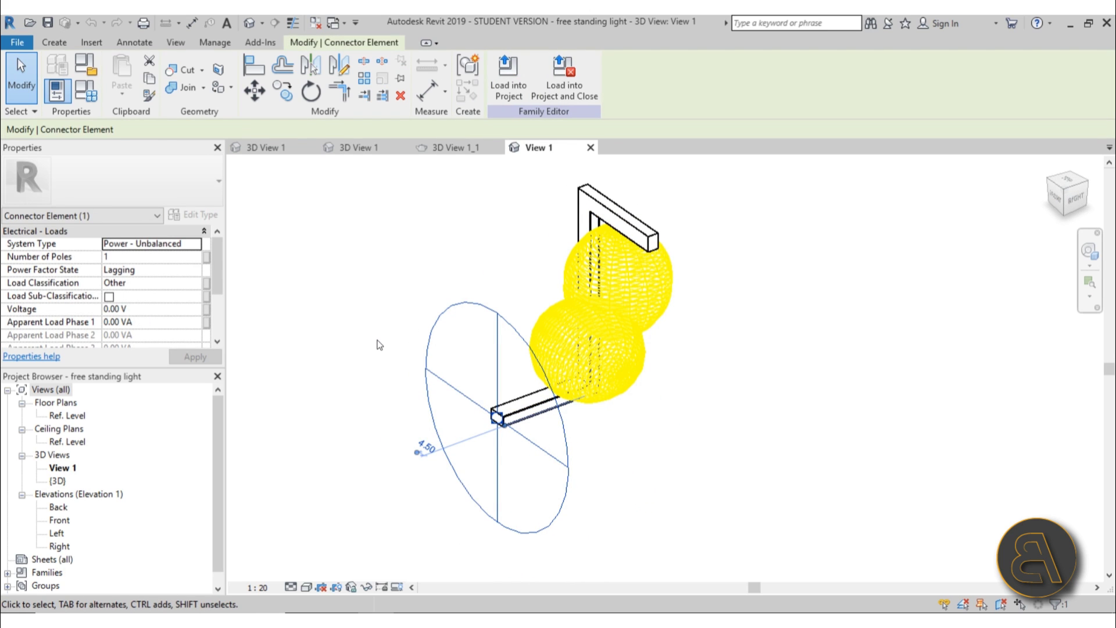
Open the family type parameters and close them without making changes.
click(87, 93)
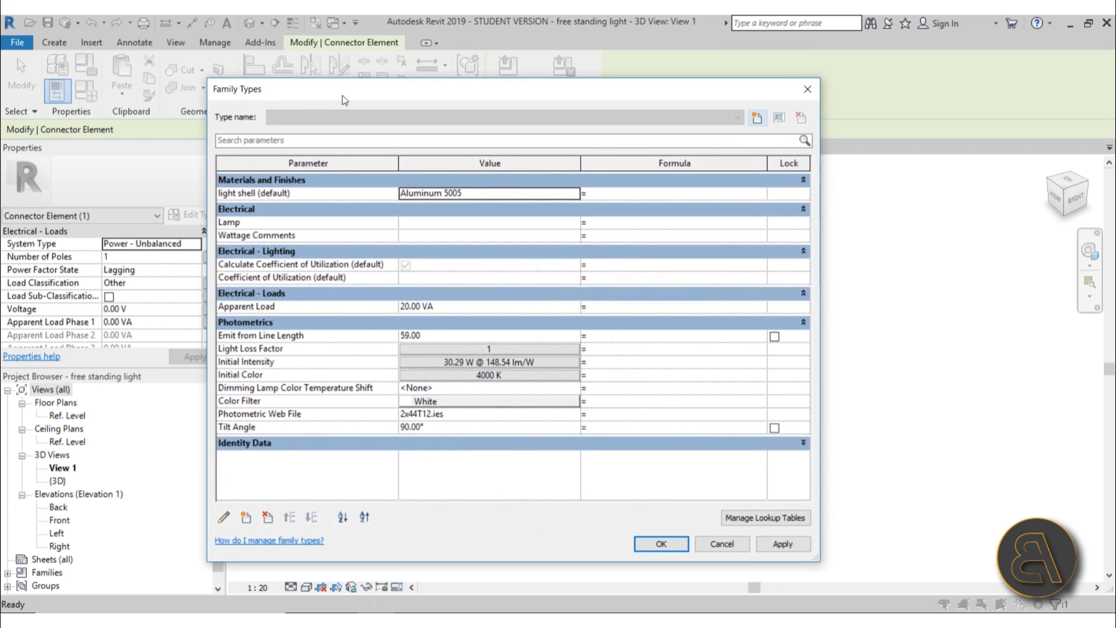
drag(343, 95, 263, 85)
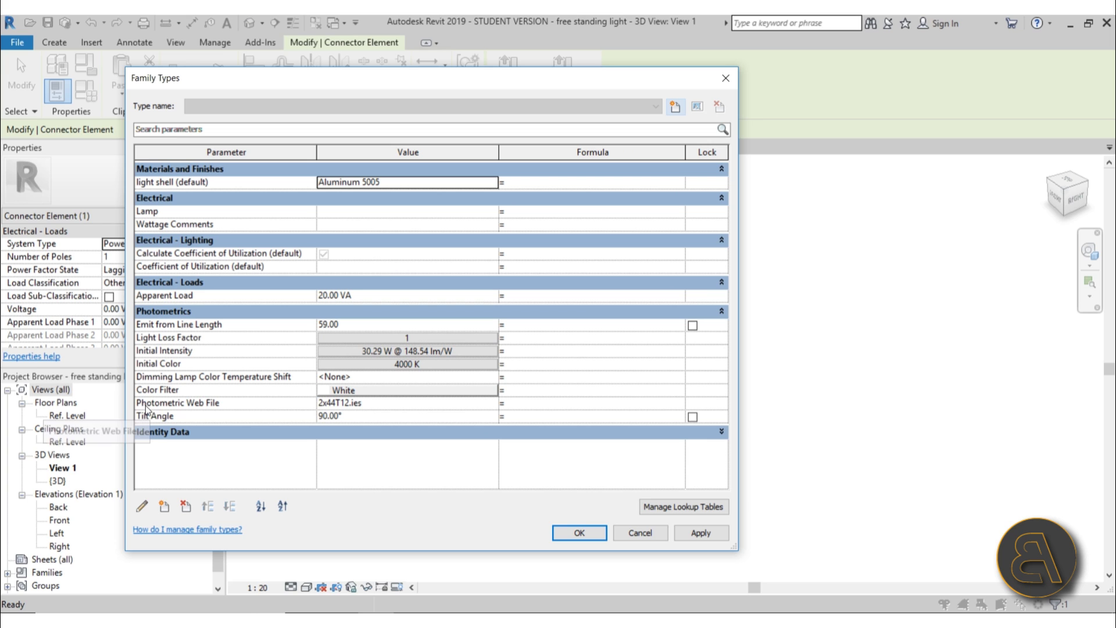
click(634, 533)
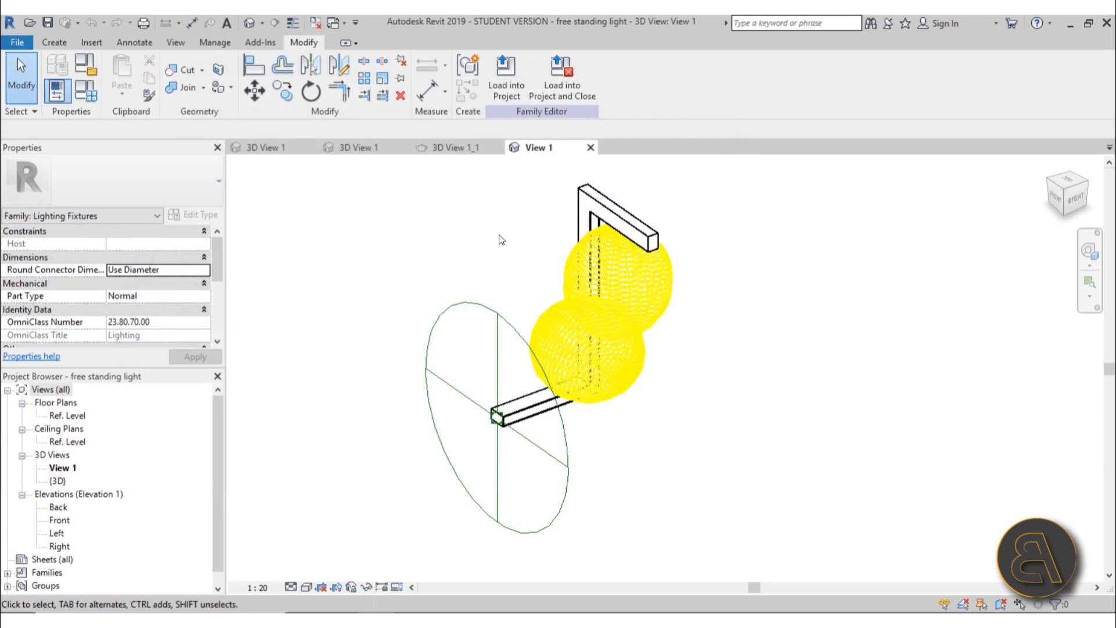
Select and deselect the upper light source, then orbit the lamp model.
click(591, 289)
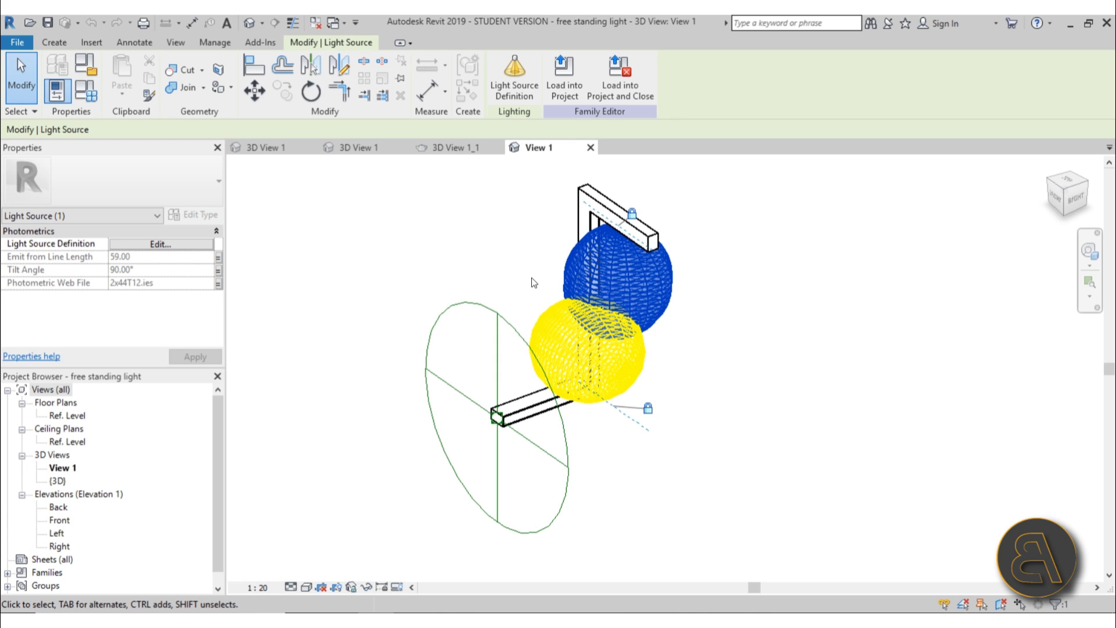
click(531, 277)
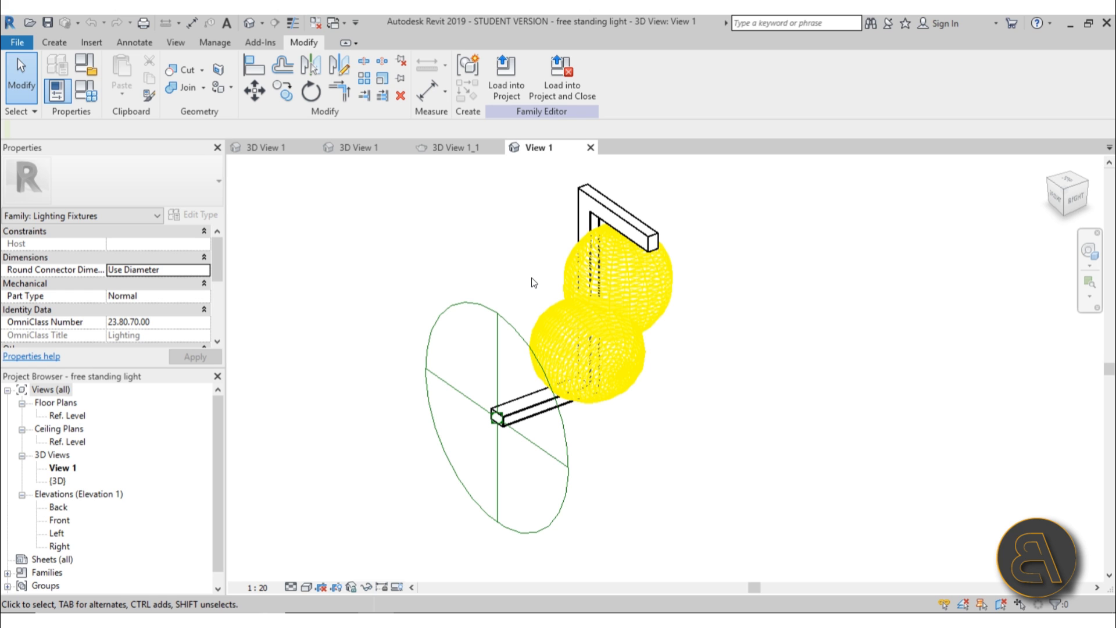
shift+middle_drag(506, 272, 516, 239)
click(590, 147)
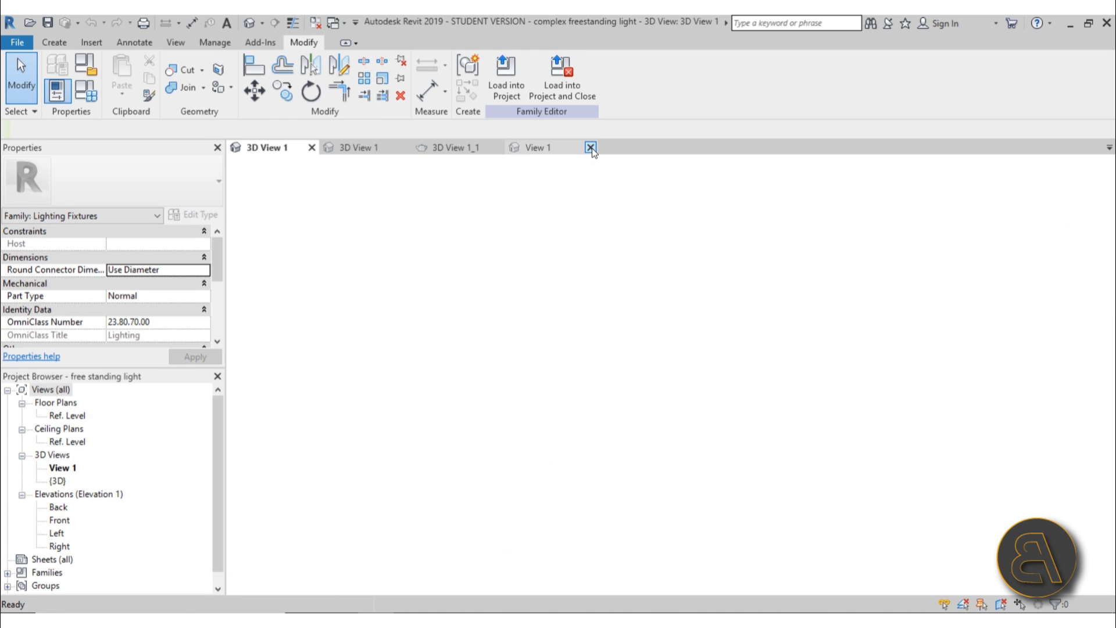
click(456, 148)
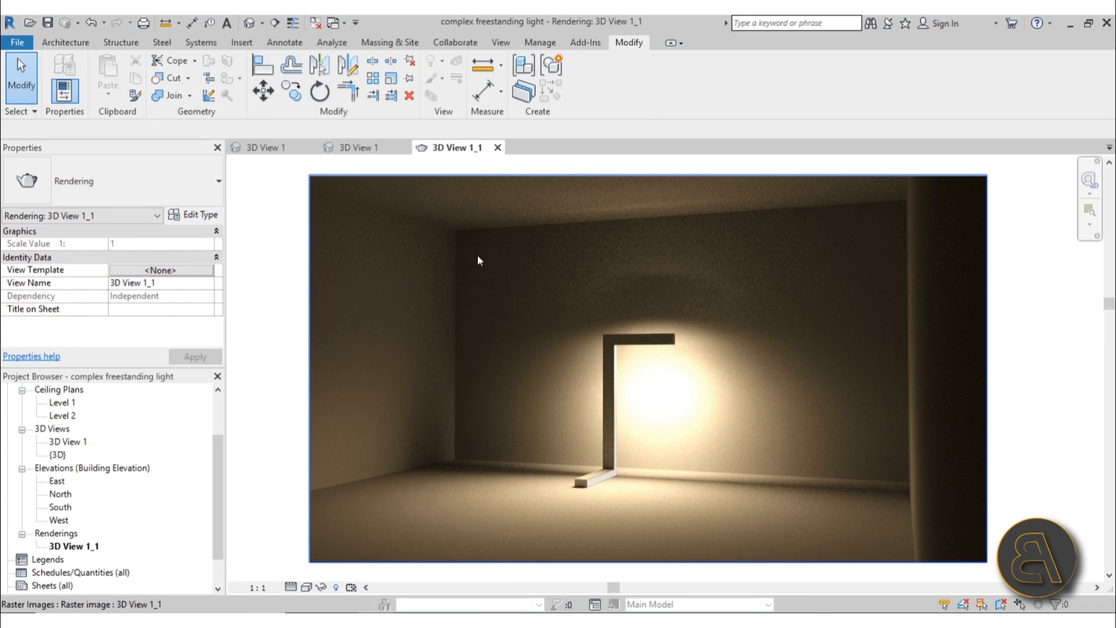
click(351, 148)
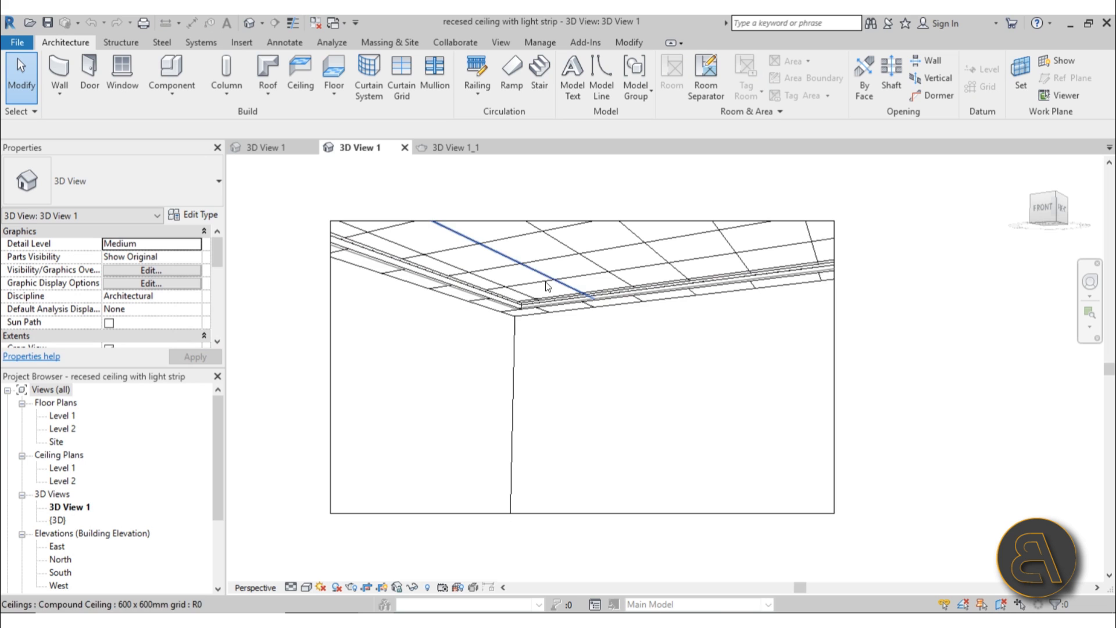
scroll(517, 320, up, 4)
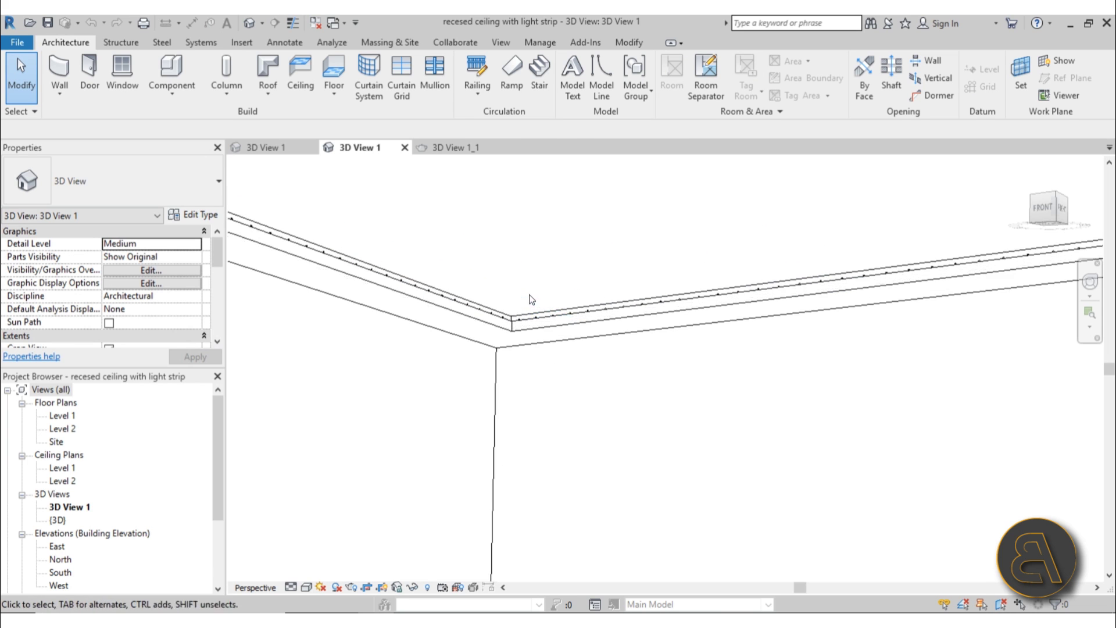
scroll(500, 323, up, 3)
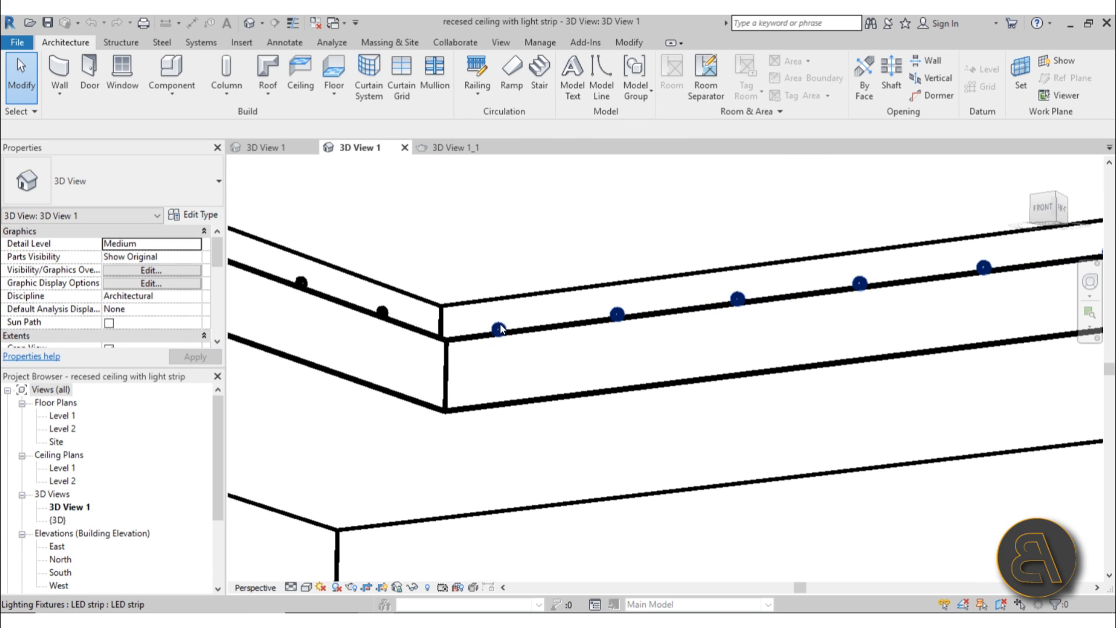
scroll(585, 324, down, 8)
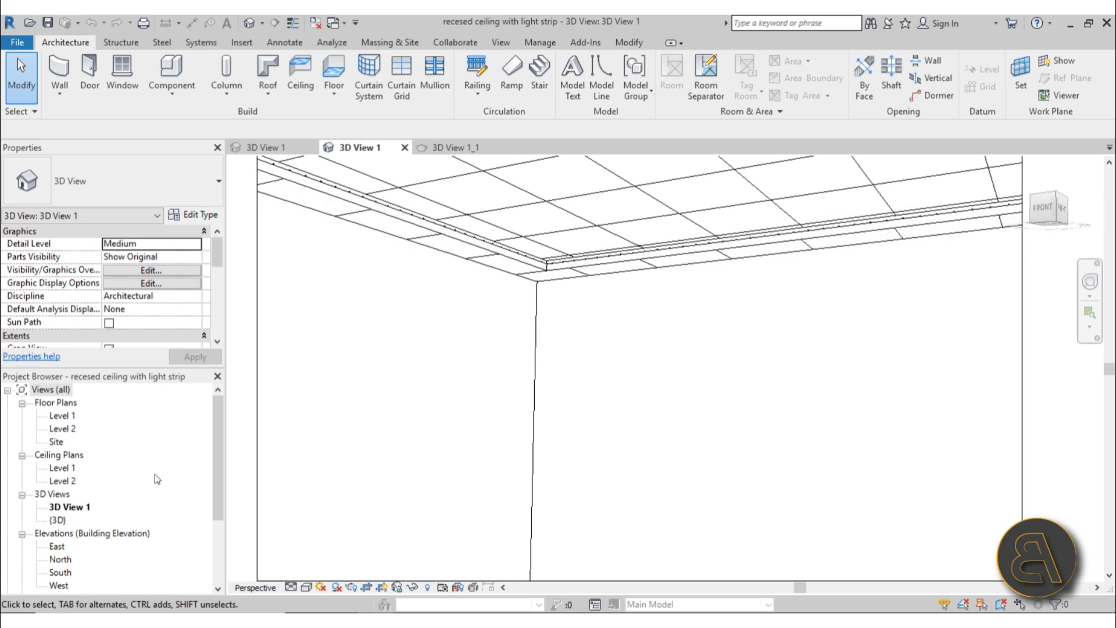
scroll(107, 487, down, 3)
scroll(107, 487, down, 1)
click(23, 507)
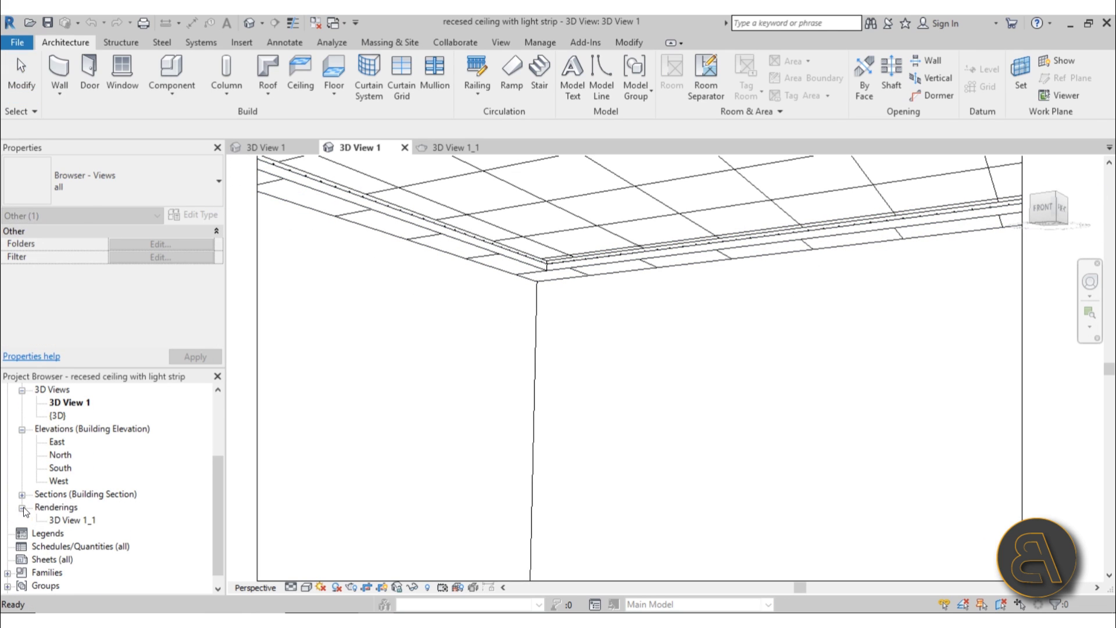
double_click(53, 520)
click(578, 410)
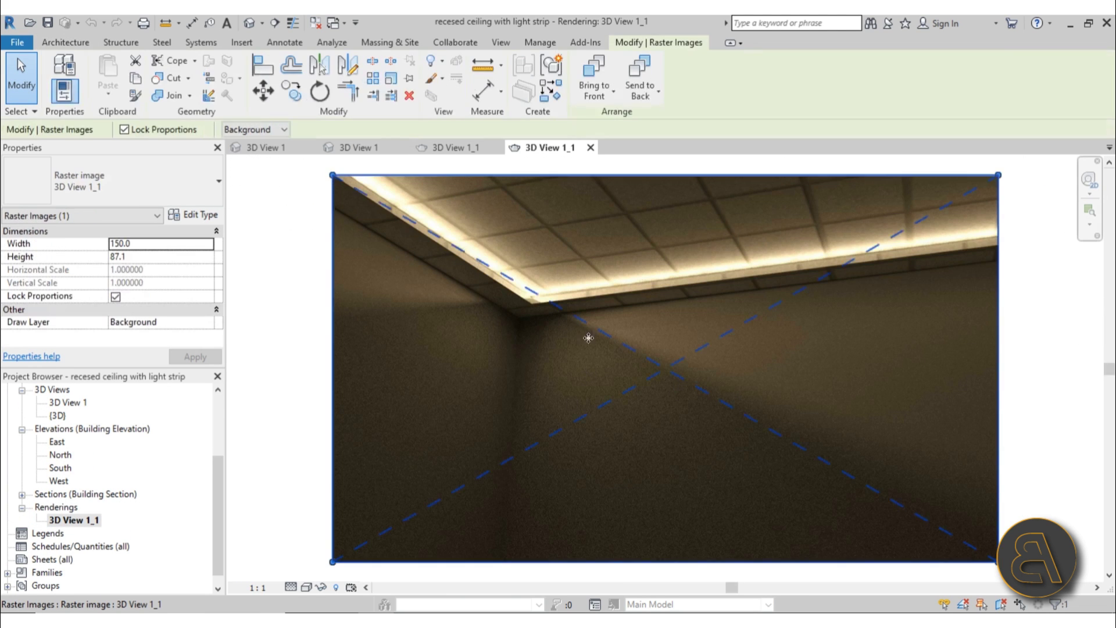
scroll(648, 360, down, 4)
scroll(649, 360, up, 5)
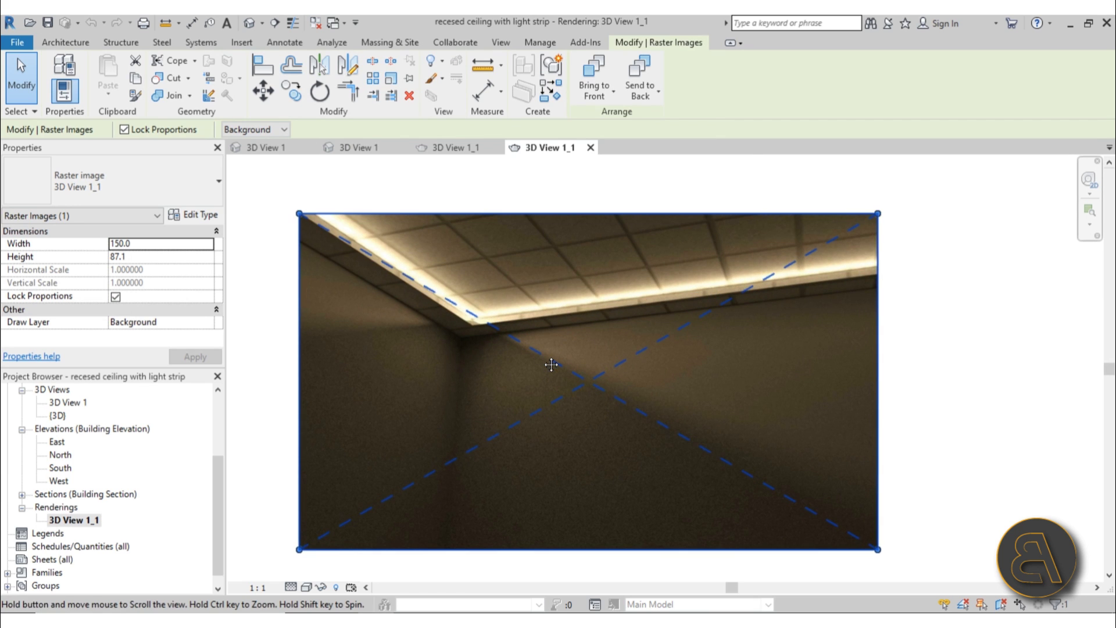
click(259, 358)
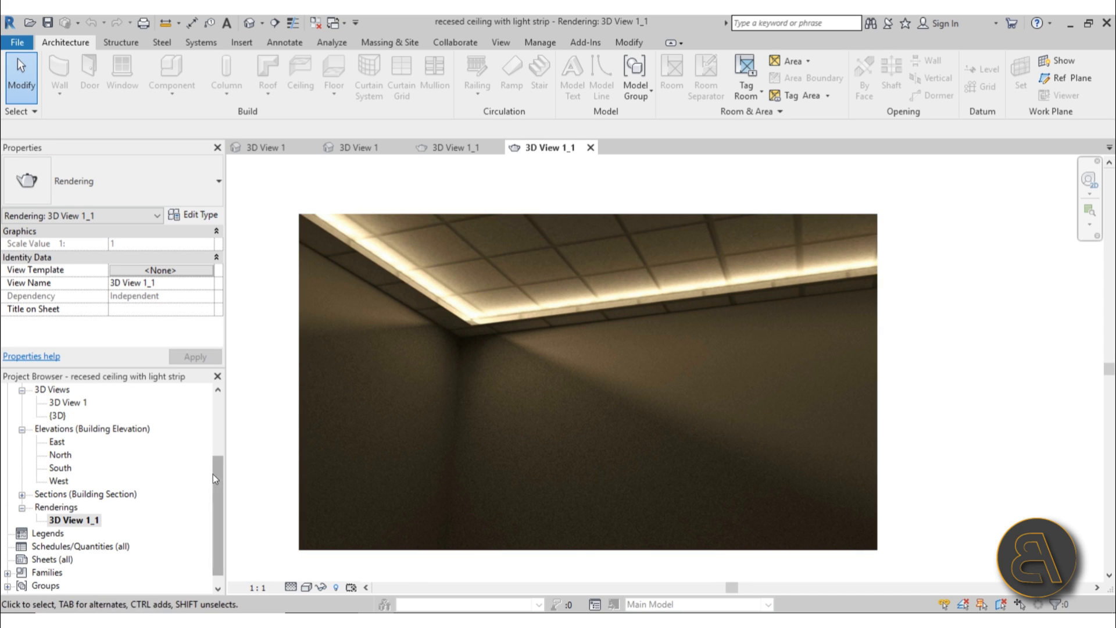
drag(214, 474, 217, 414)
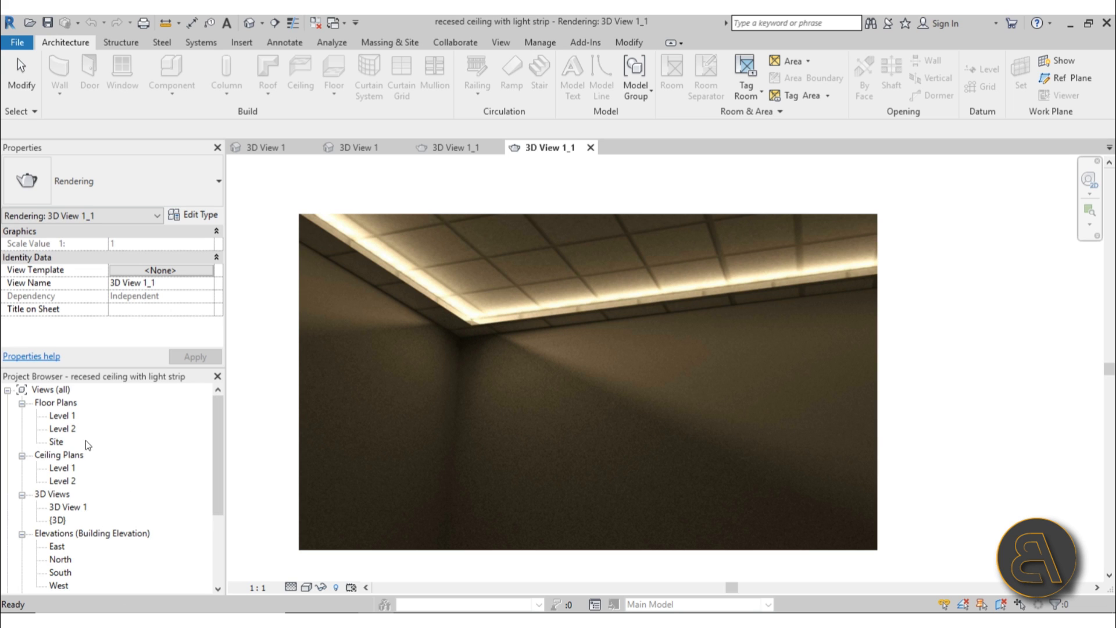
Open 3D View 1 of the ceiling model and place a 2200.0-long LED strip on the wall.
double_click(60, 505)
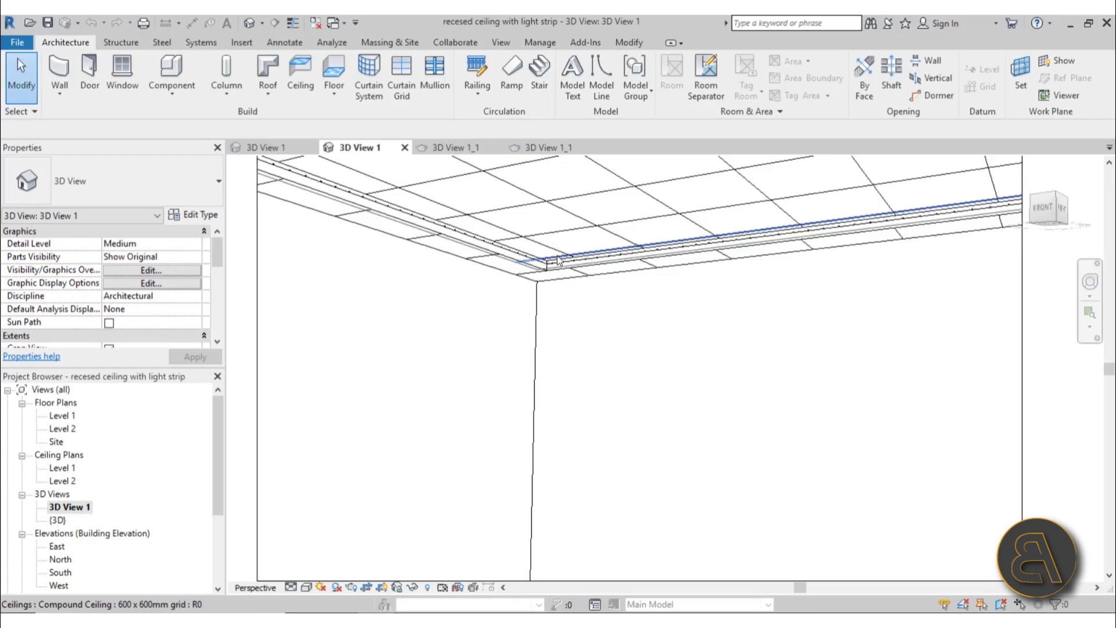
scroll(560, 253, up, 4)
scroll(560, 253, up, 5)
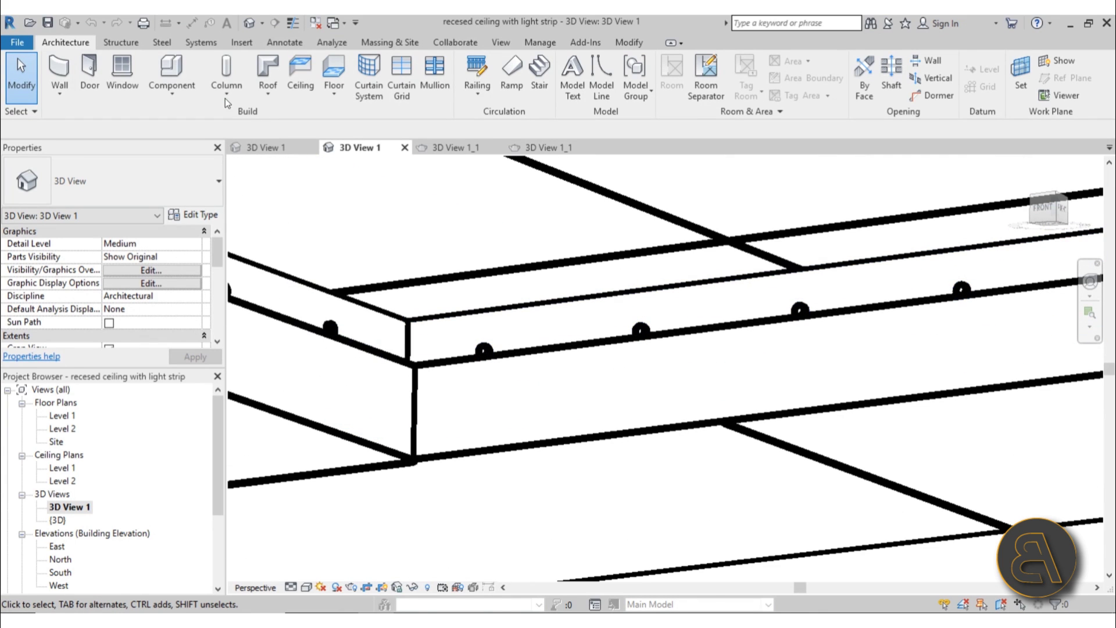
scroll(504, 294, down, 5)
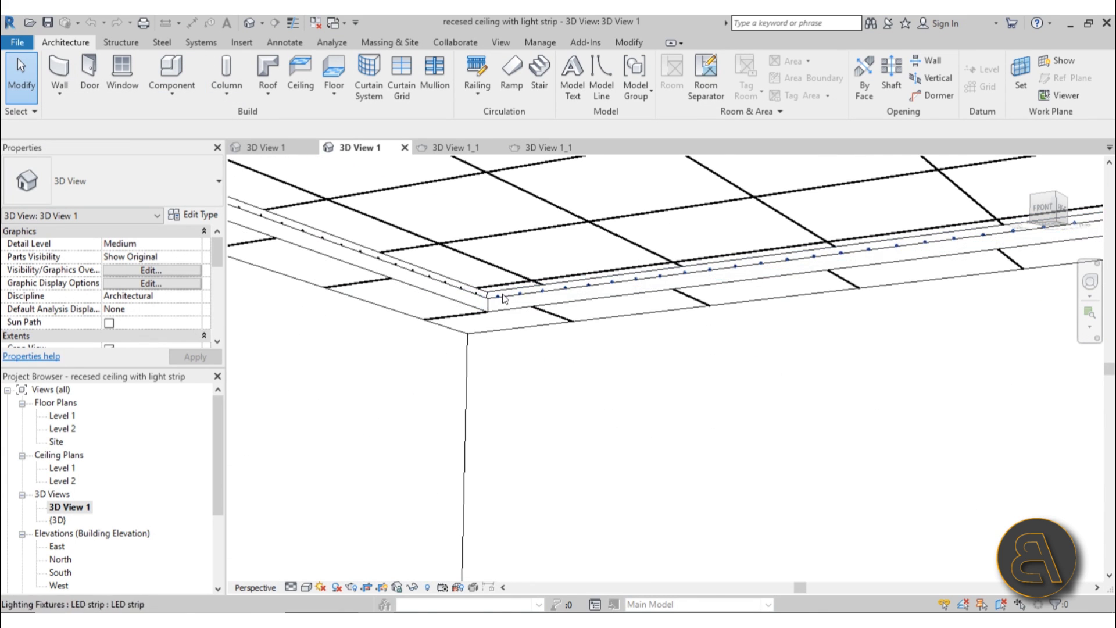
click(163, 66)
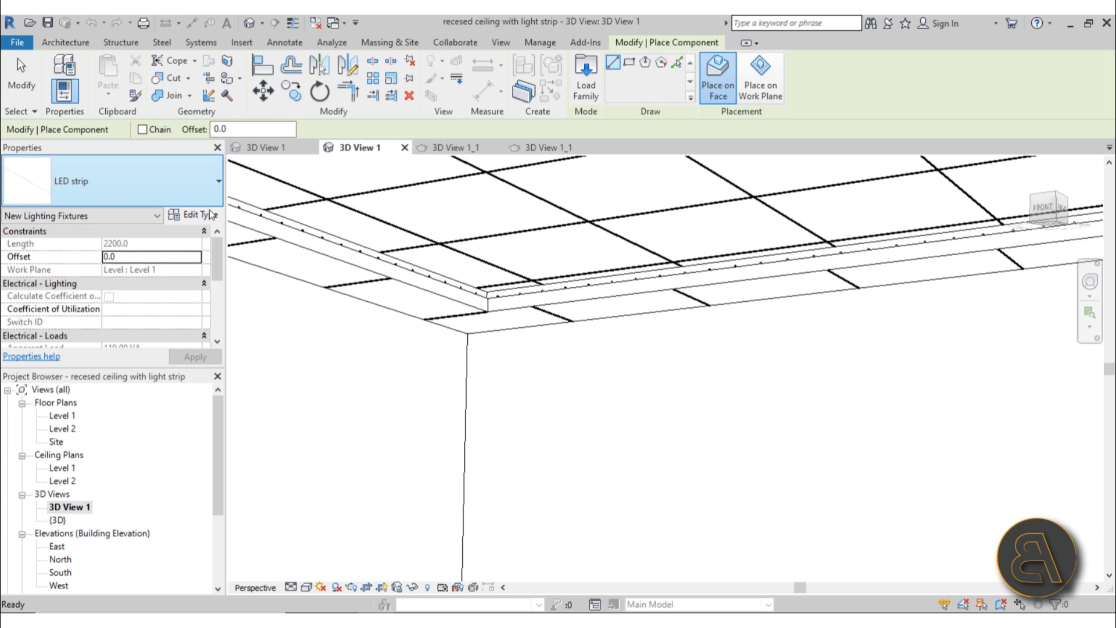
scroll(466, 353, down, 5)
scroll(466, 352, up, 2)
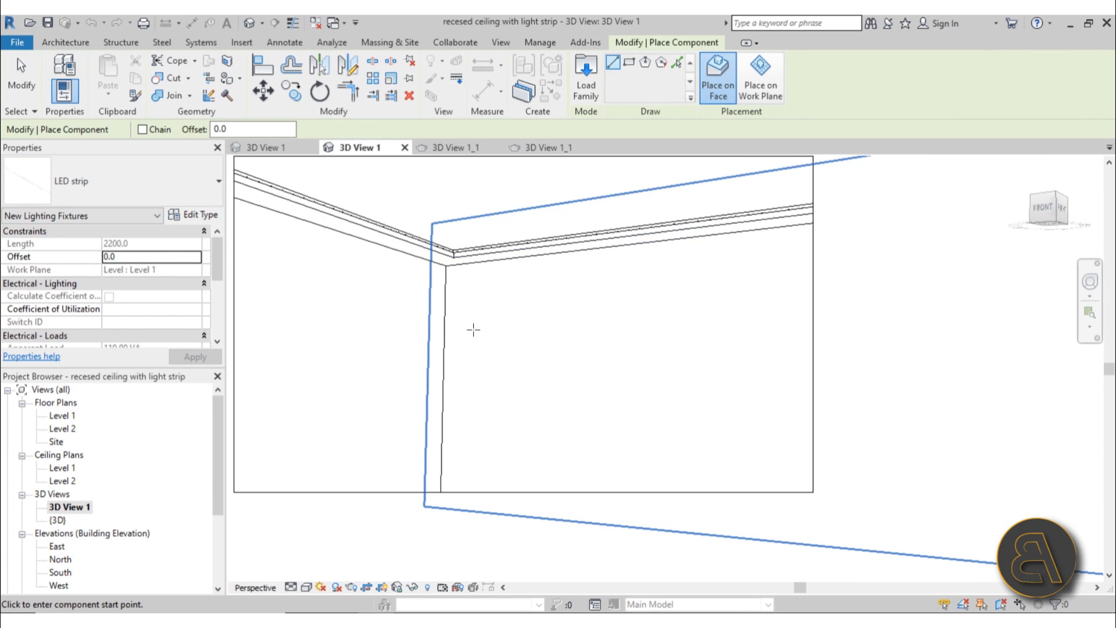
click(486, 304)
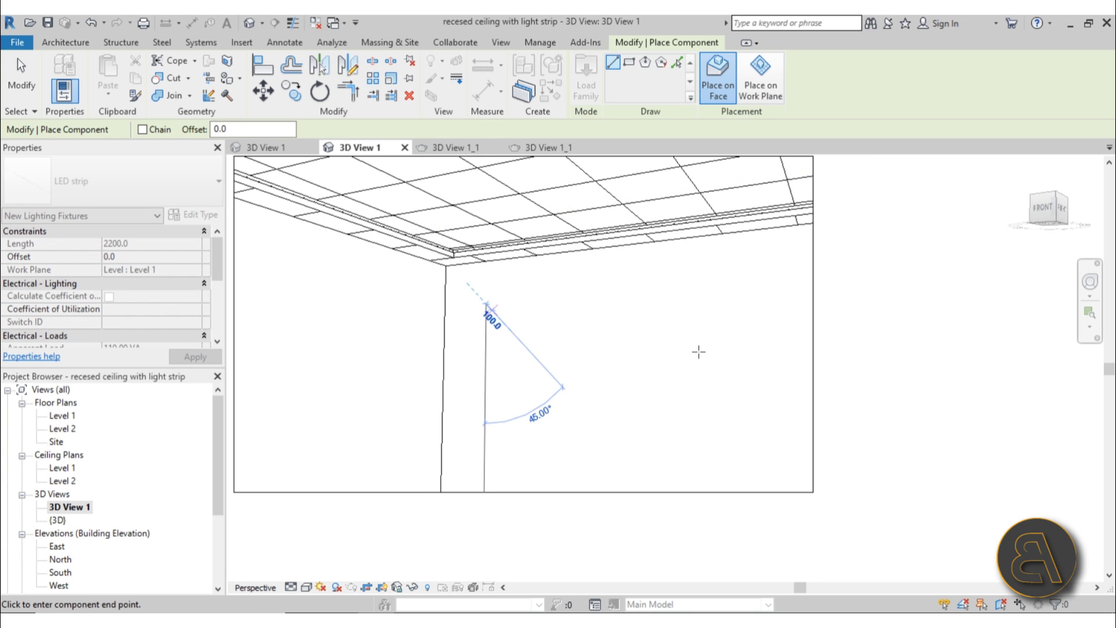
click(698, 352)
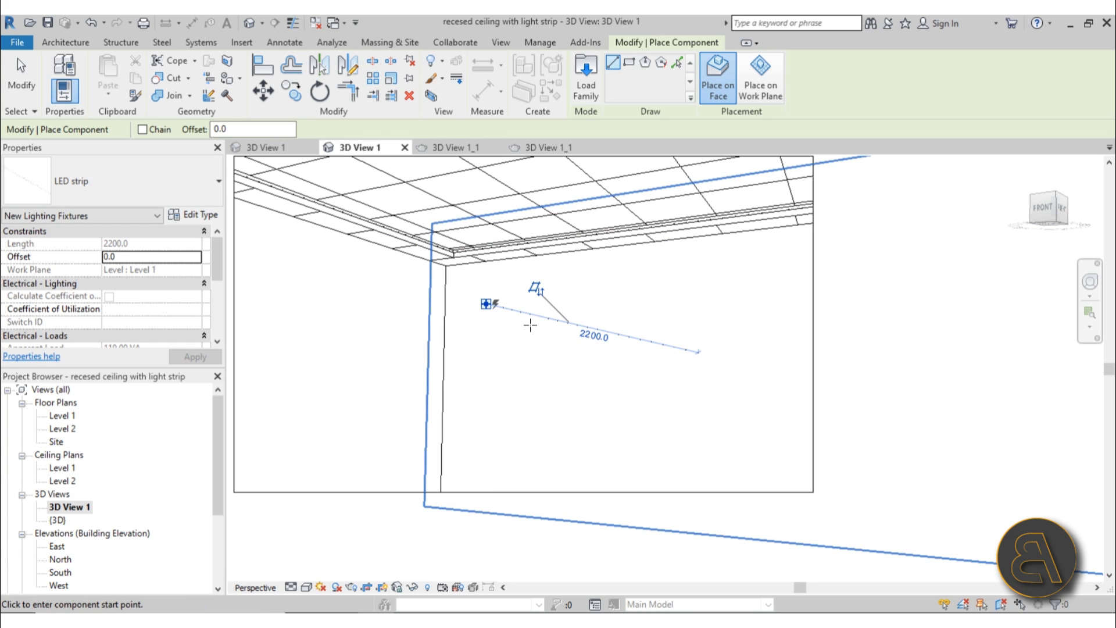
Place a second LED strip, 1040.0 long, on the ceiling and end placement.
scroll(520, 317, up, 5)
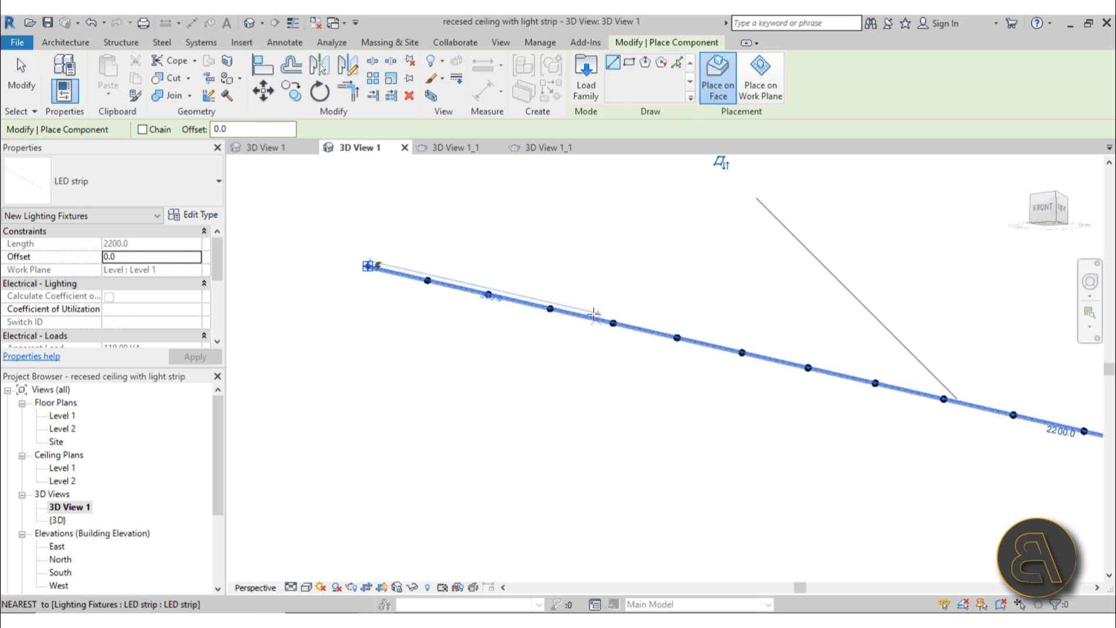
scroll(593, 316, down, 3)
shift+middle_drag(662, 300, 660, 213)
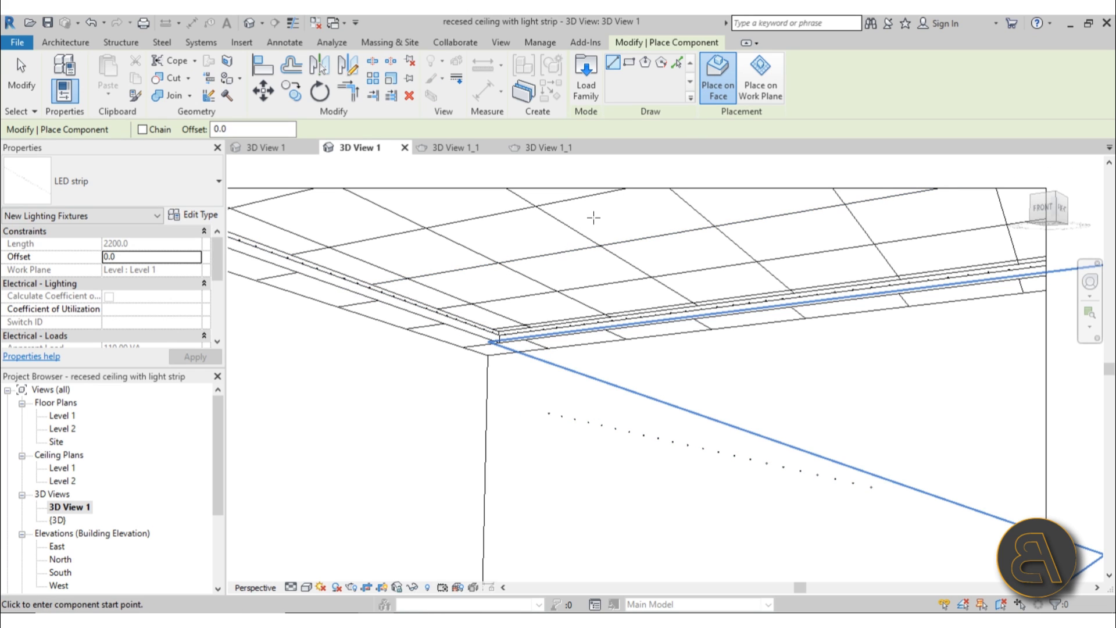
click(590, 219)
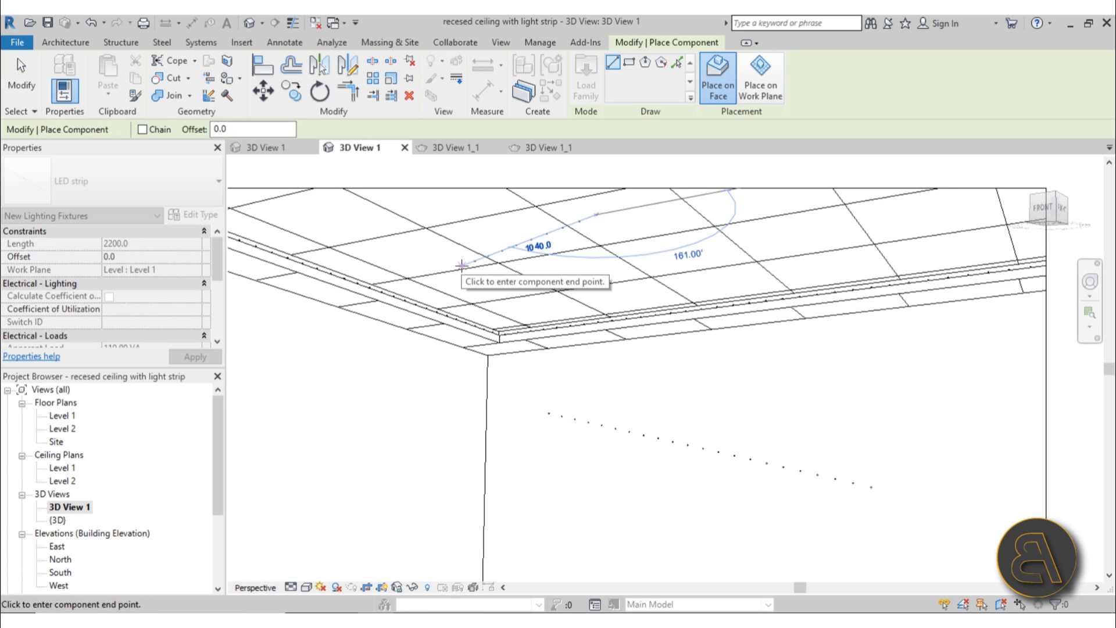
click(462, 266)
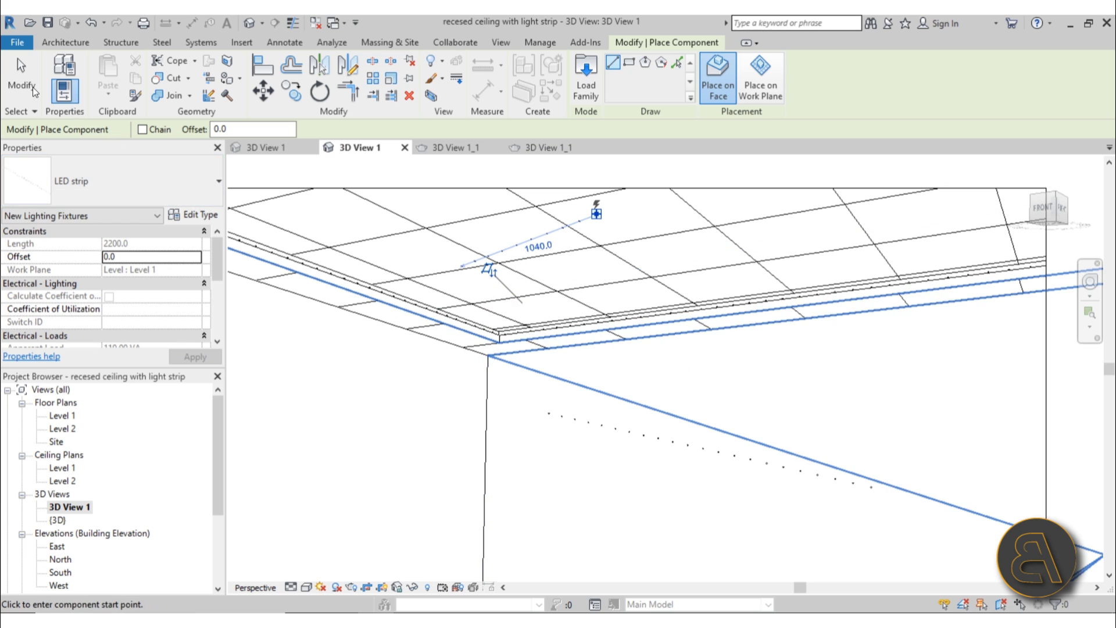
key(Escape)
key(Escape)
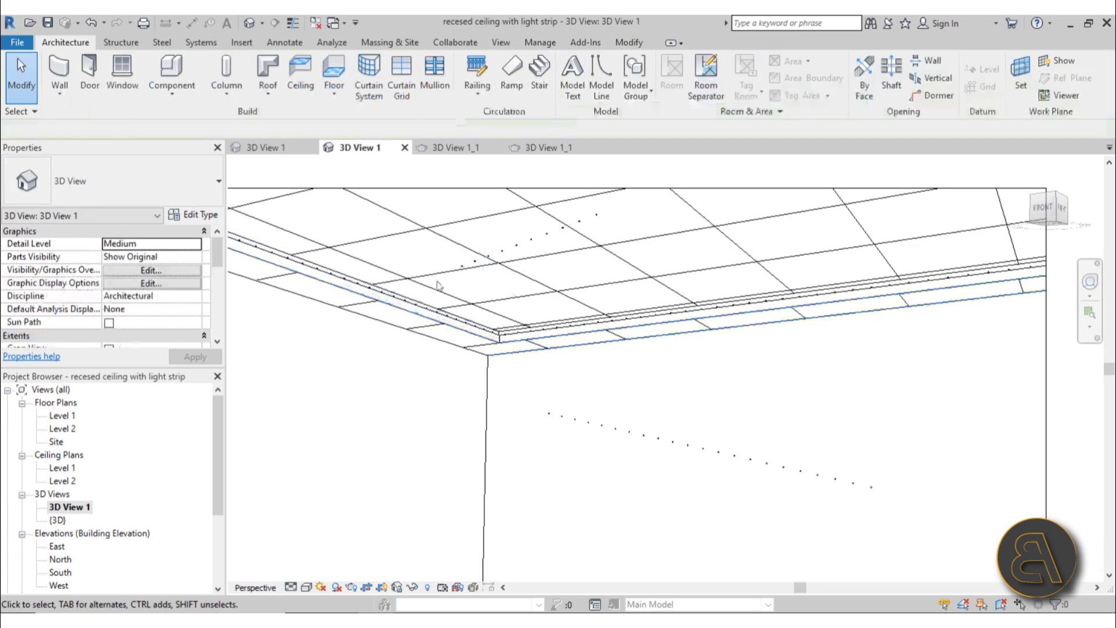
click(514, 255)
scroll(151, 284, down, 3)
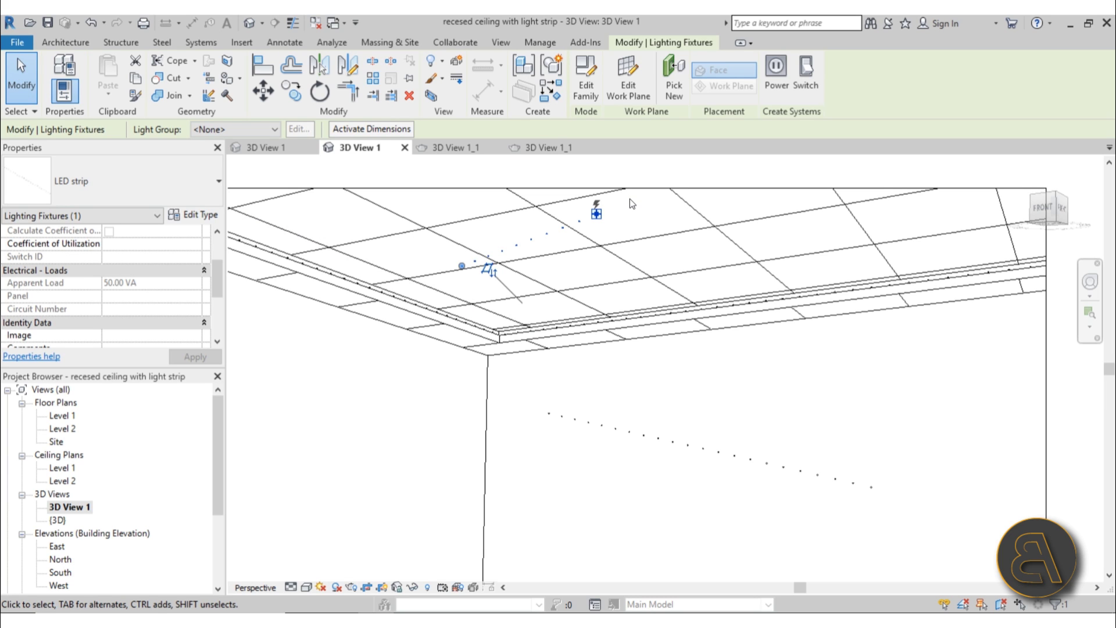
scroll(520, 243, up, 2)
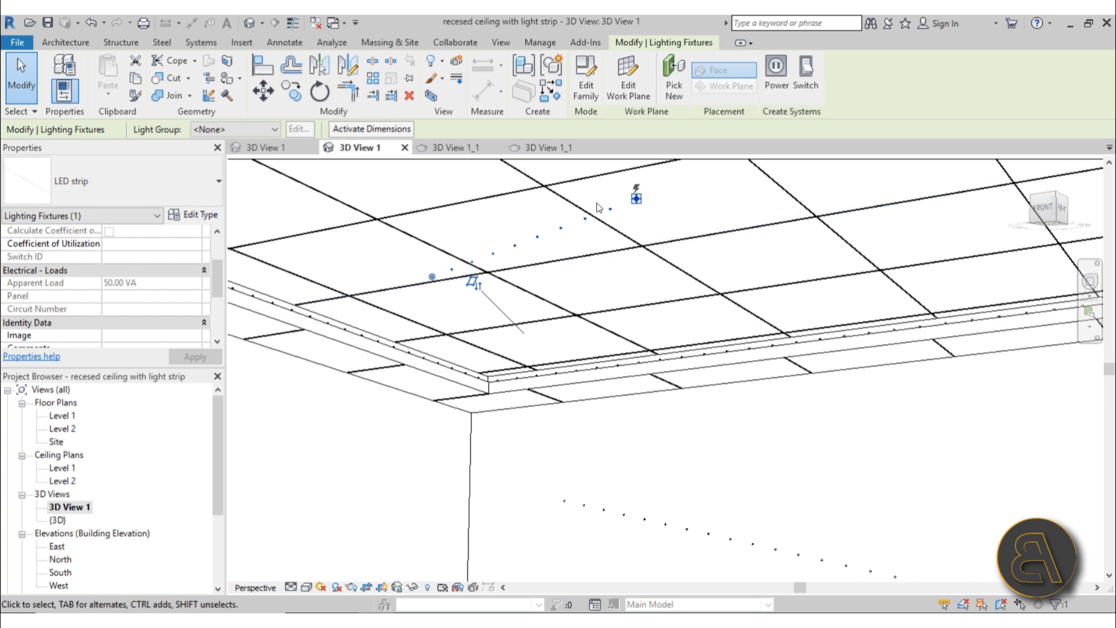
scroll(432, 279, down, 3)
key(Escape)
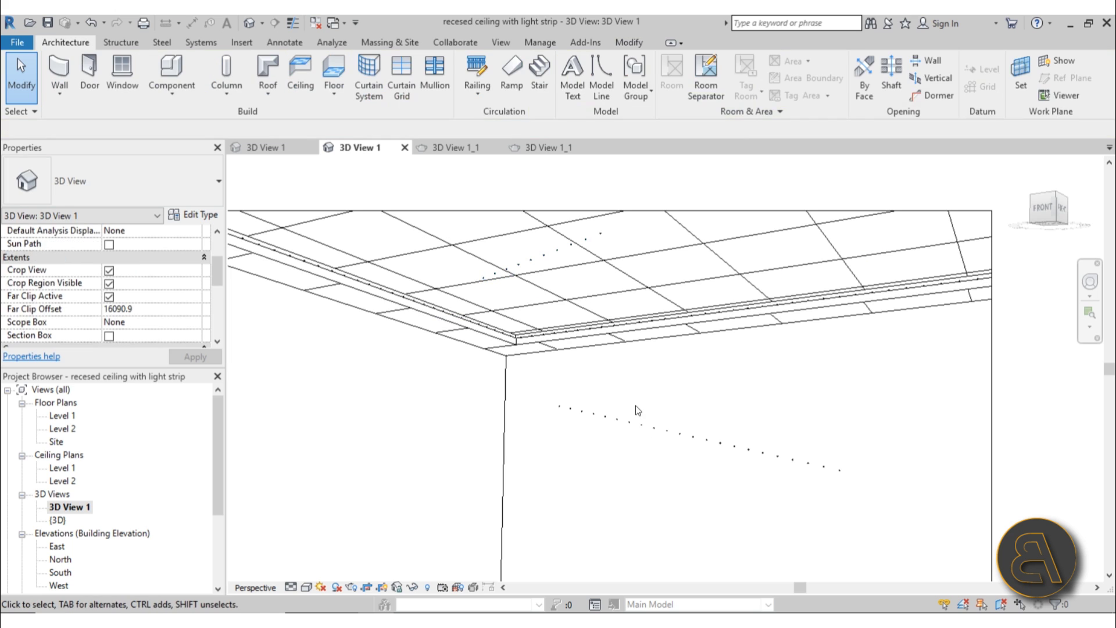
click(621, 424)
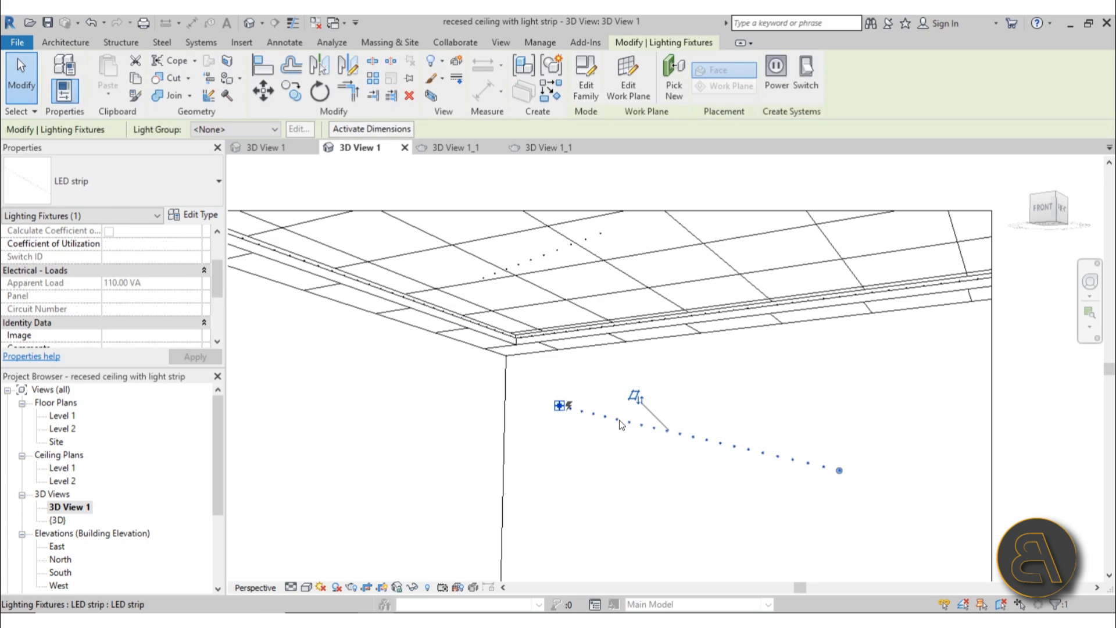
Open the LED strip family for editing and select its electrical connector.
click(590, 97)
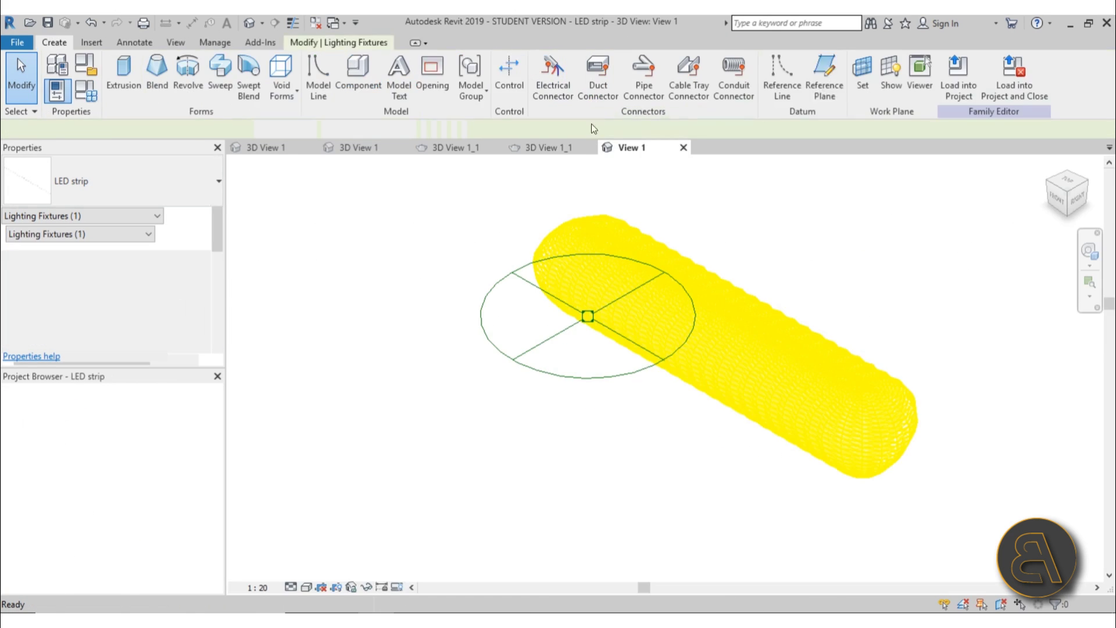
middle_drag(527, 403, 508, 419)
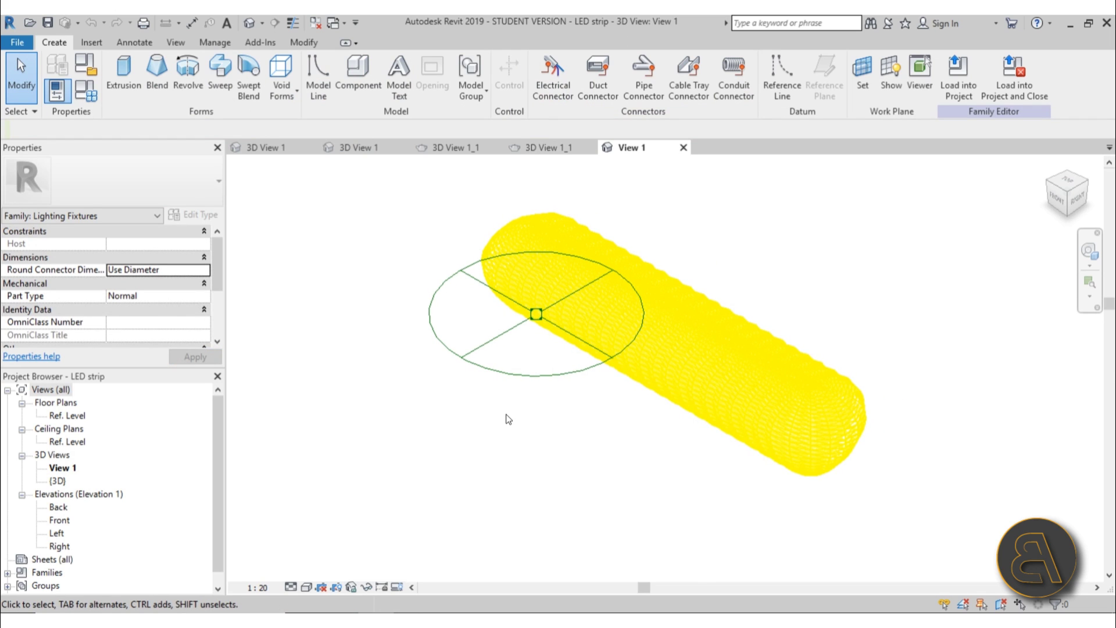
scroll(509, 401, down, 1)
click(505, 378)
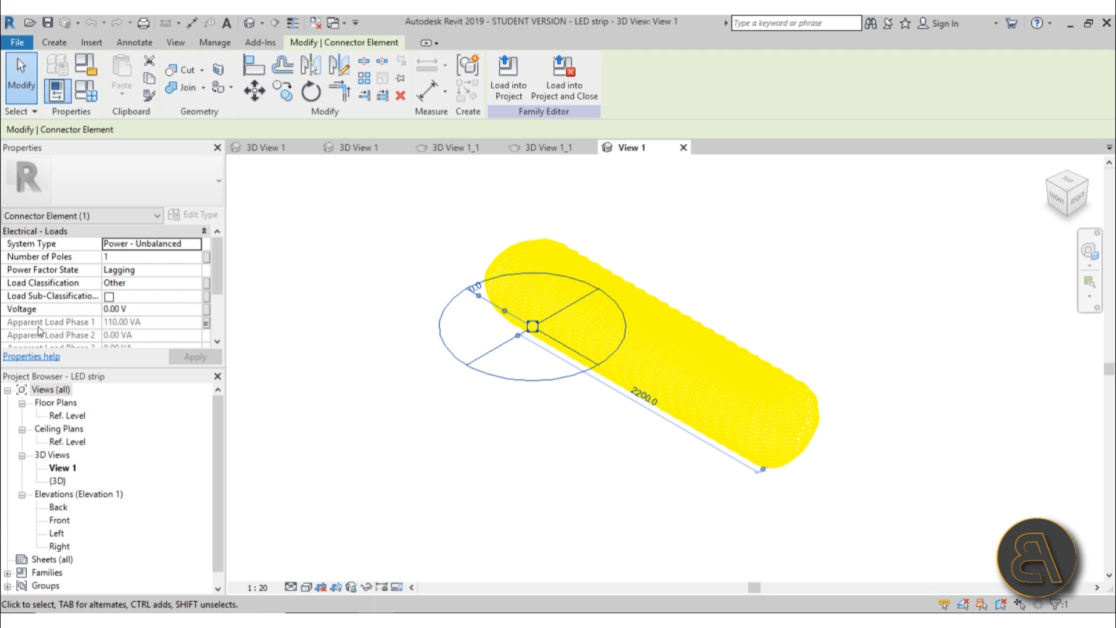
Review the Length / 100 mm light count and lights × 5 VA load formulas without changes.
click(98, 100)
drag(267, 83, 247, 76)
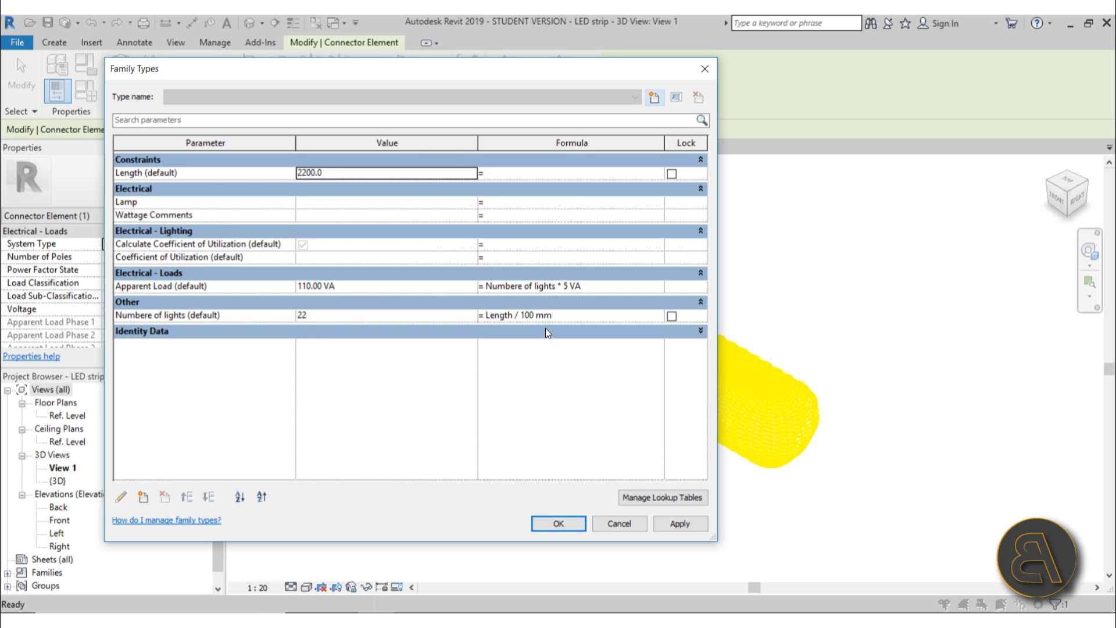
click(620, 523)
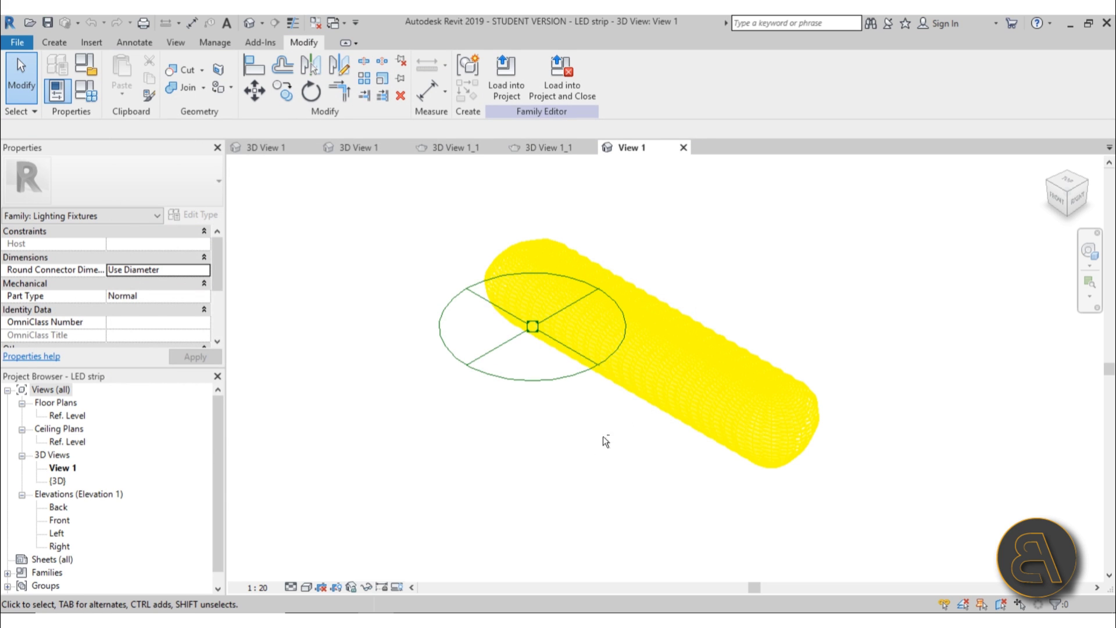
Orbit the LED strip model so the yellow cylinder lies horizontal.
shift+middle_drag(603, 442, 730, 518)
drag(669, 395, 501, 300)
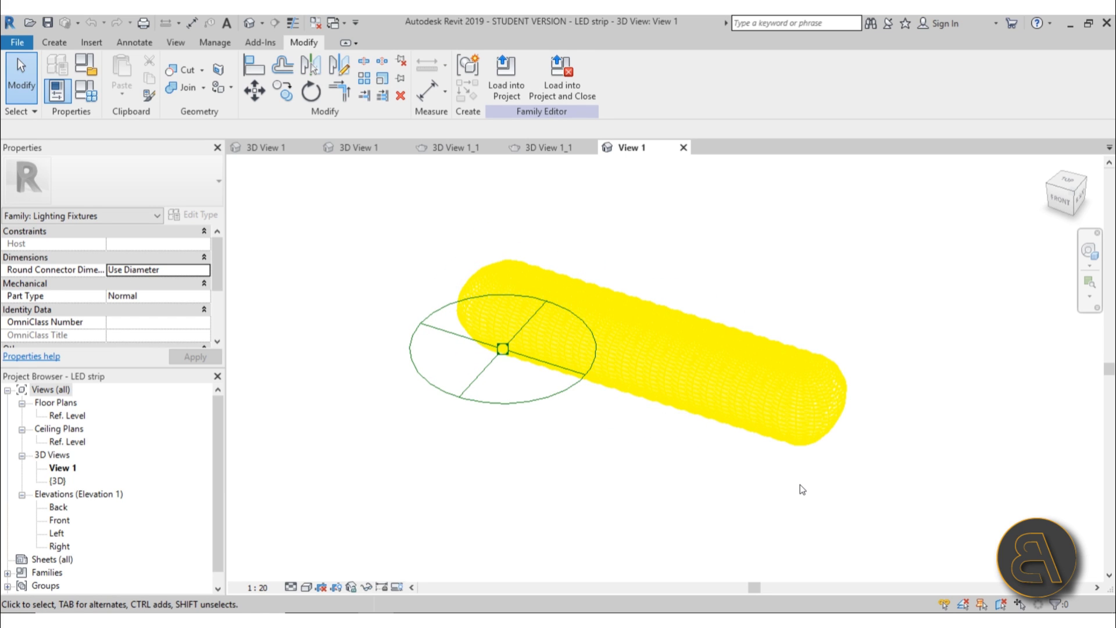
scroll(792, 391, up, 6)
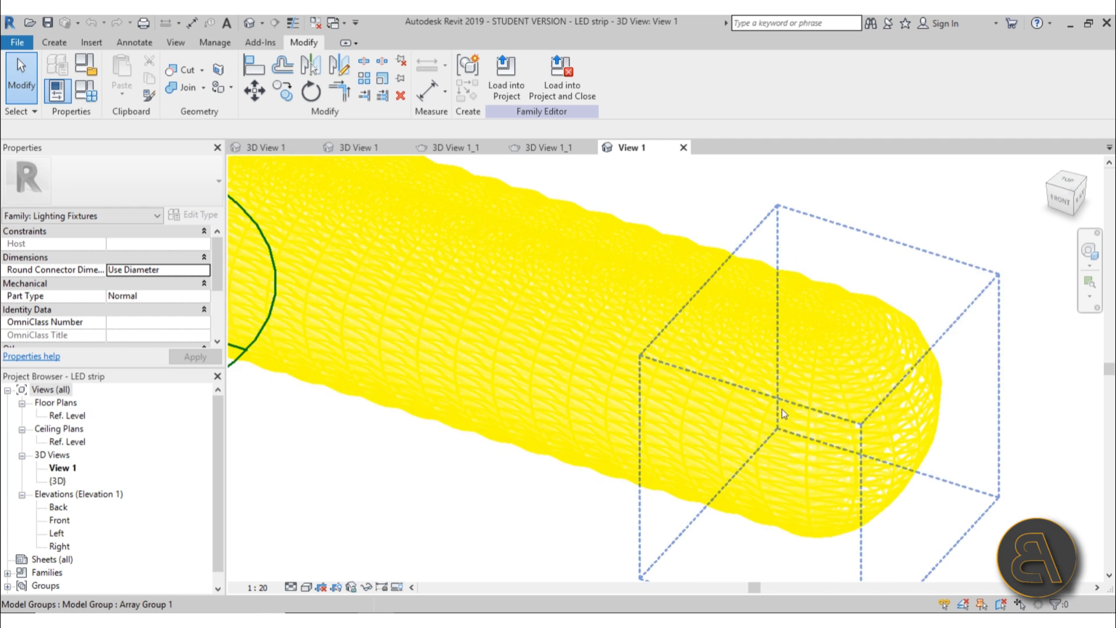
scroll(769, 380, down, 4)
Switch to the 3D View 1_1 rendering and inspect the lit recessed ceiling cove.
click(517, 150)
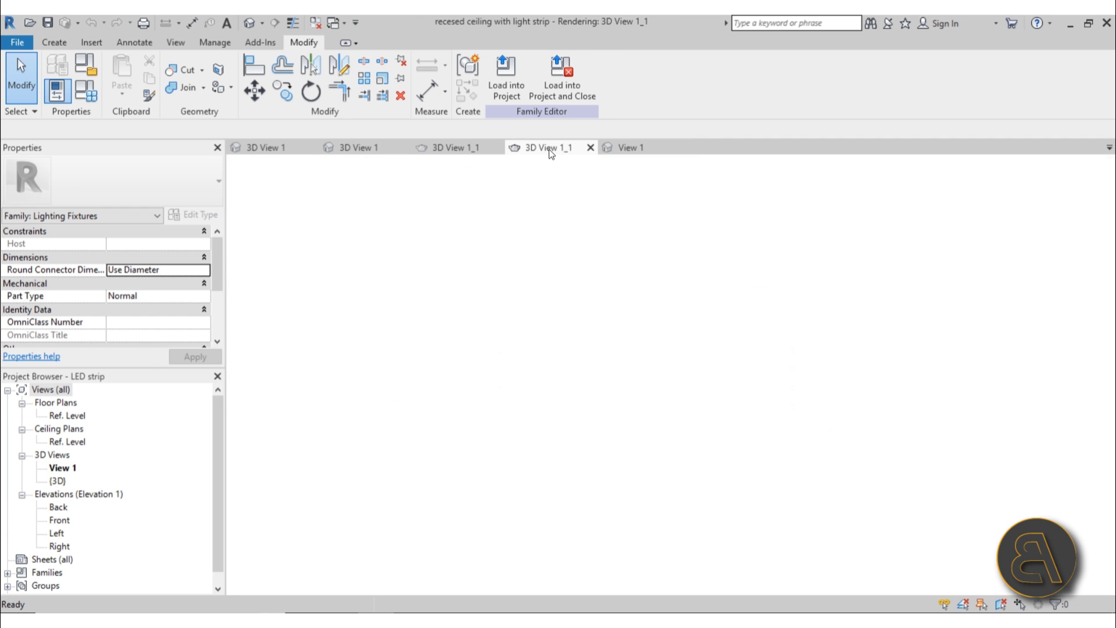
middle_drag(587, 355, 590, 347)
scroll(567, 312, up, 1)
scroll(419, 316, down, 1)
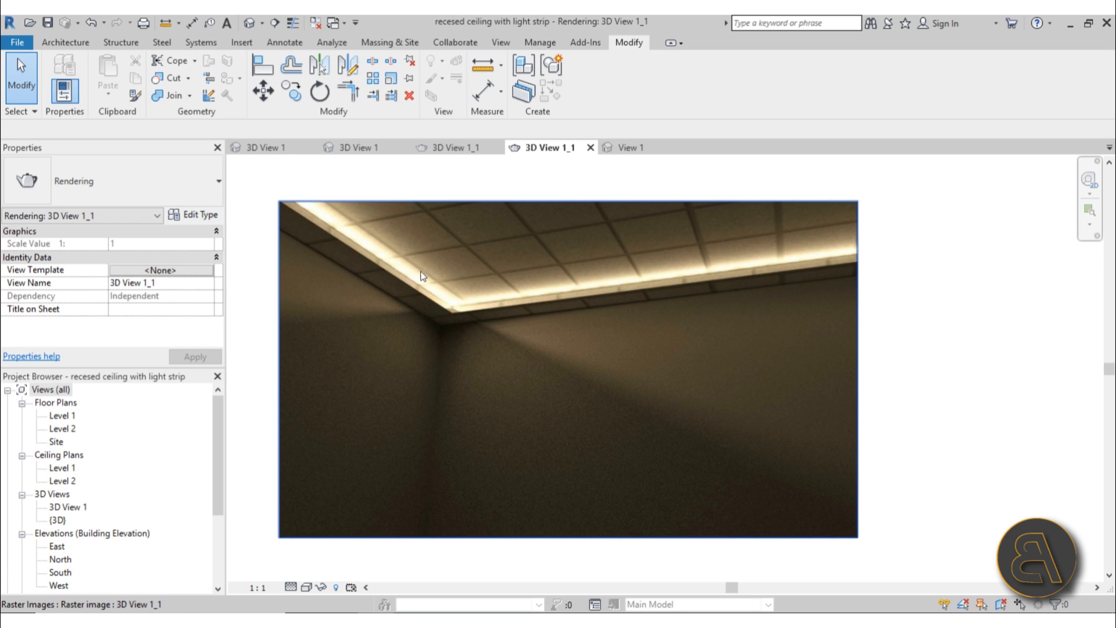
Switch to the freestanding light project's 3D View 1 and centre the L-shaped lamp.
click(364, 148)
click(289, 149)
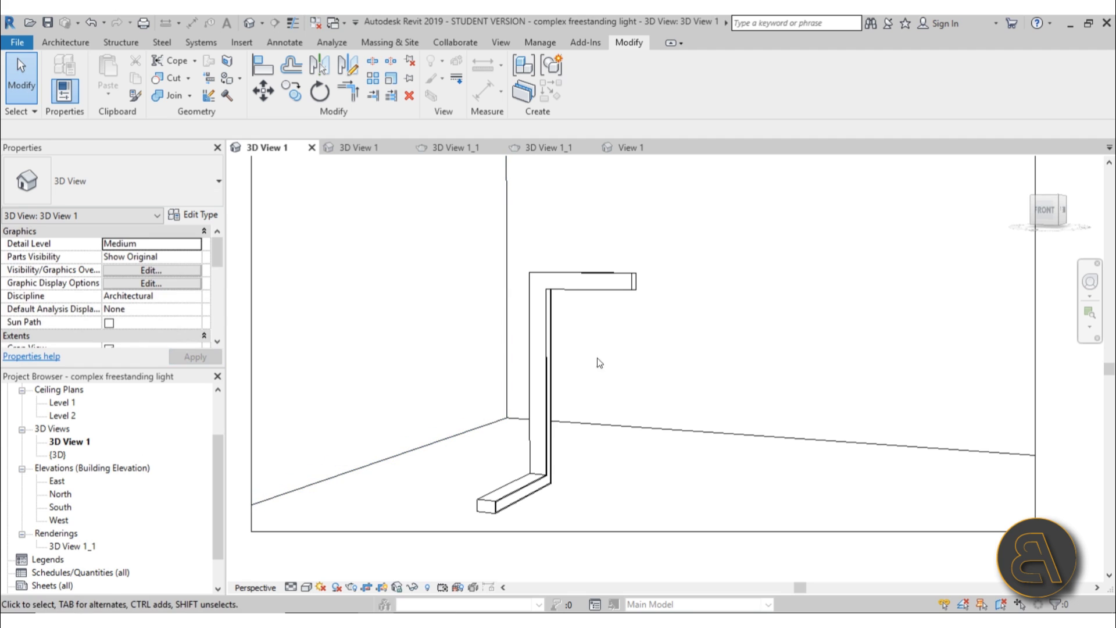
scroll(608, 336, up, 3)
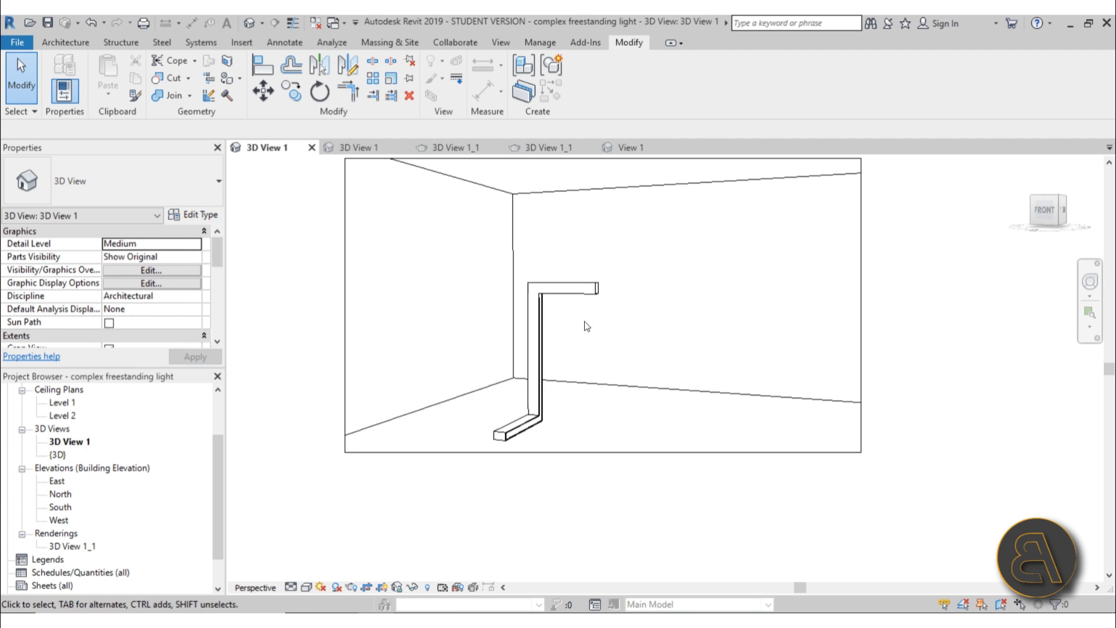
mouse_move(601, 314)
middle_down()
mouse_move(595, 341)
mouse_move(594, 329)
middle_up()
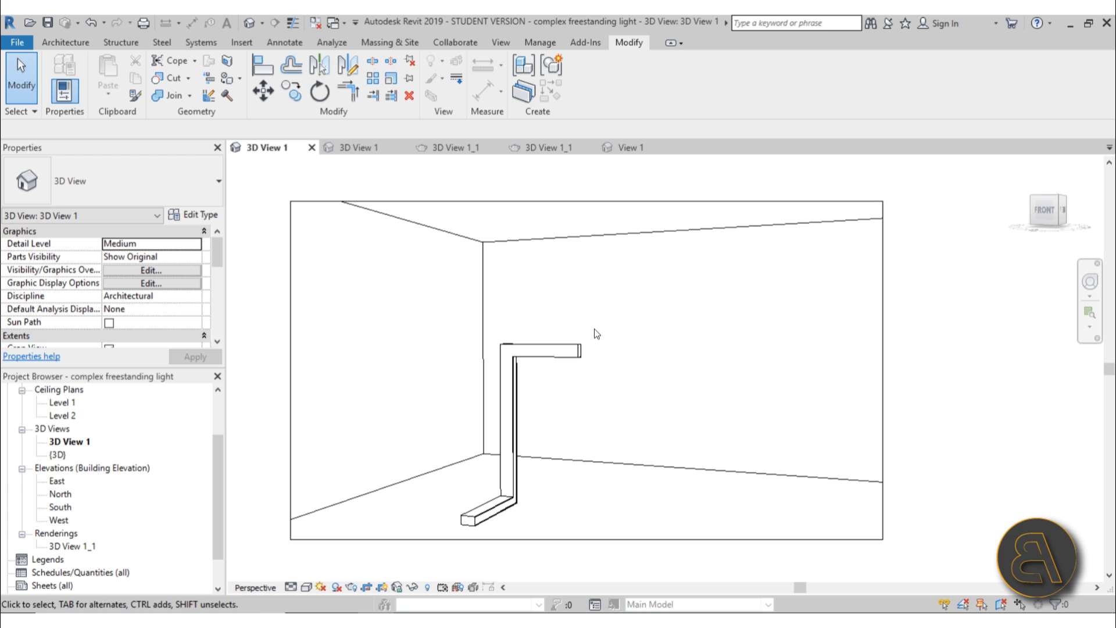